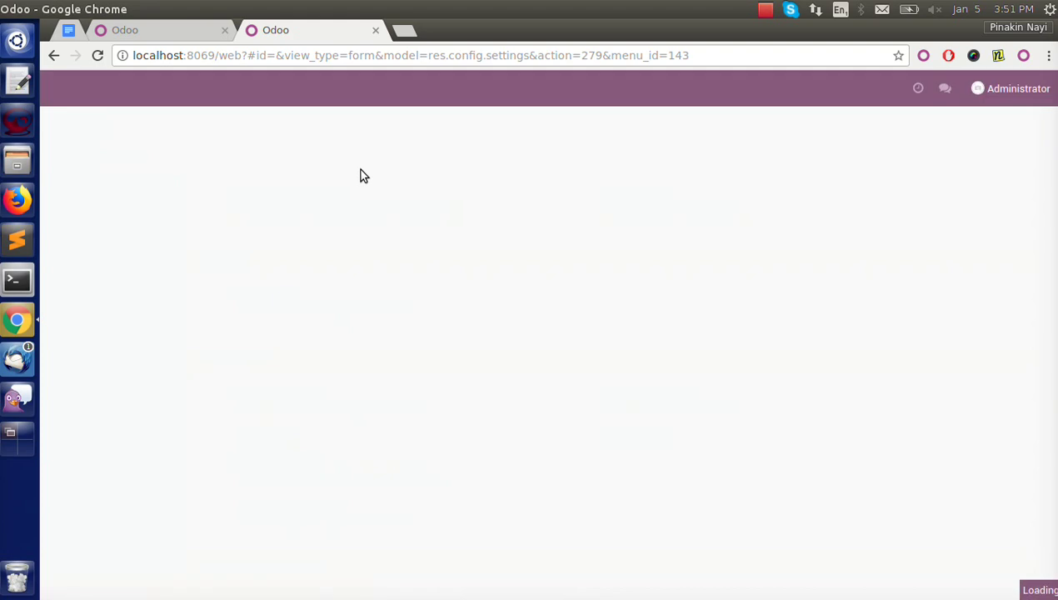
# Create a new warehouse named "Child Warehouse" with the short name CH.
pyautogui.click(483, 89)
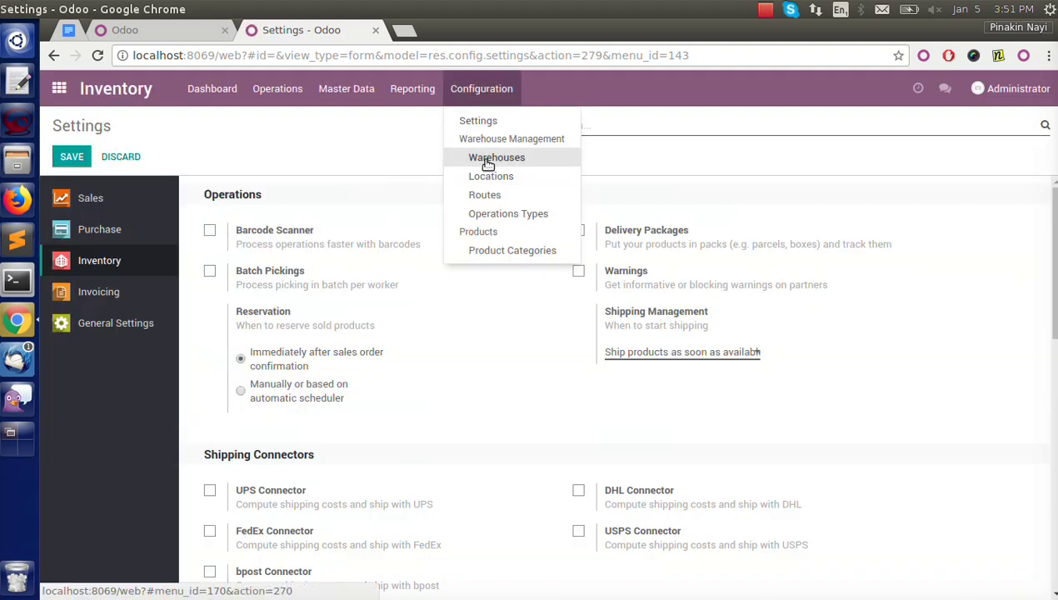
pyautogui.click(491, 158)
pyautogui.click(79, 154)
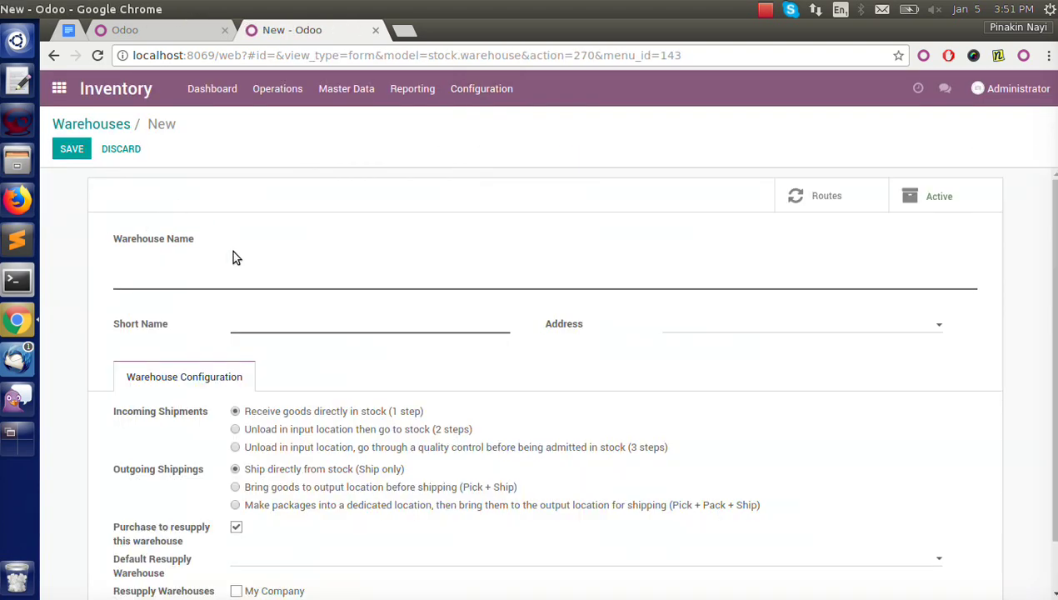
pyautogui.write('Child Warehouse')
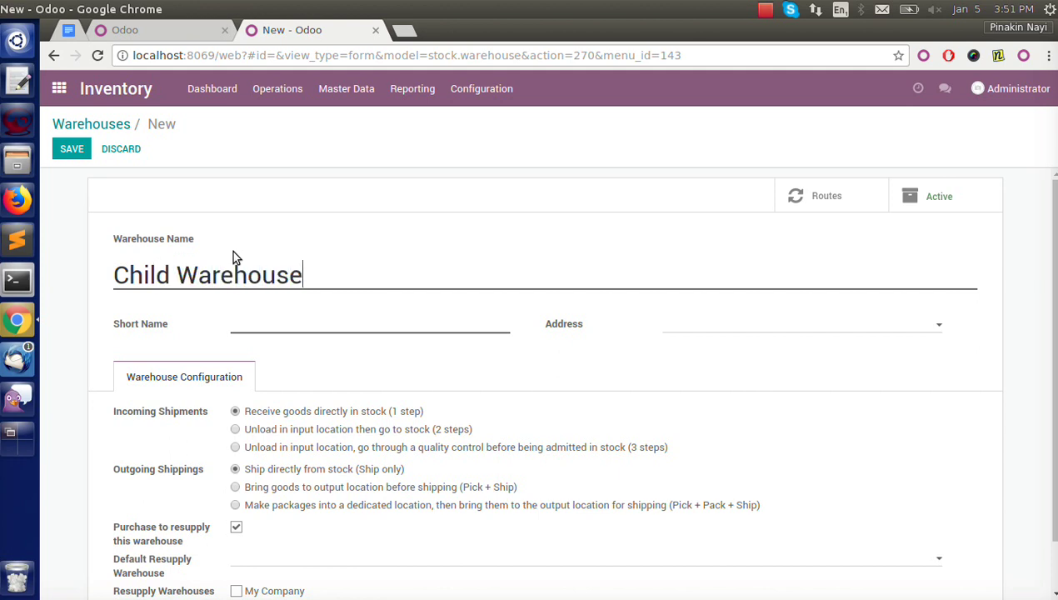
pyautogui.press('Tab')
pyautogui.write('CH')
# Disable purchasing to resupply Child Warehouse, set its default resupply warehouse to My Company, save it and return to the warehouse list.
pyautogui.scroll(-1, 225, 400)
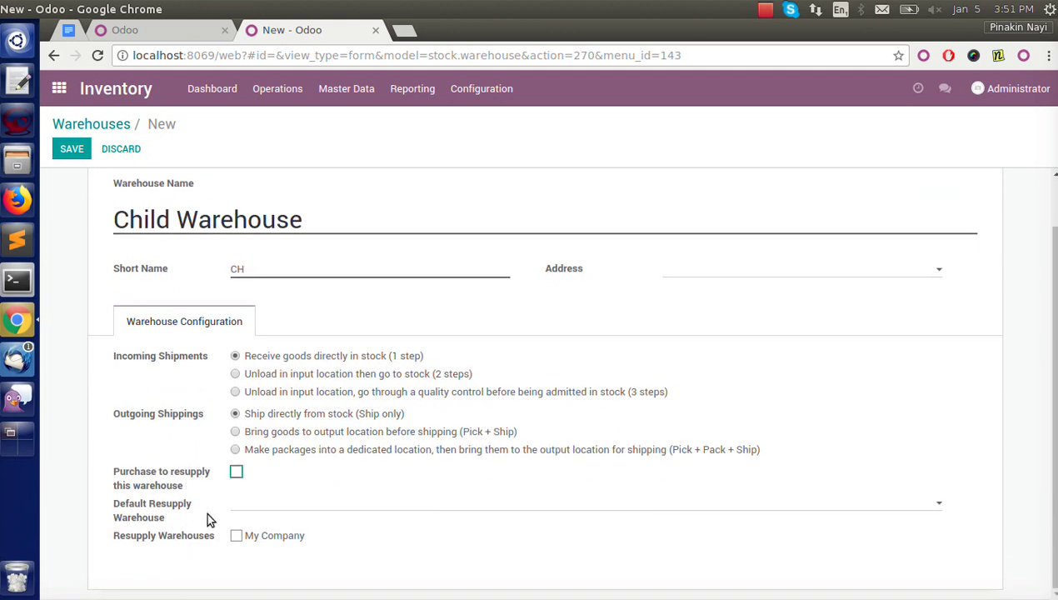
pyautogui.click(304, 516)
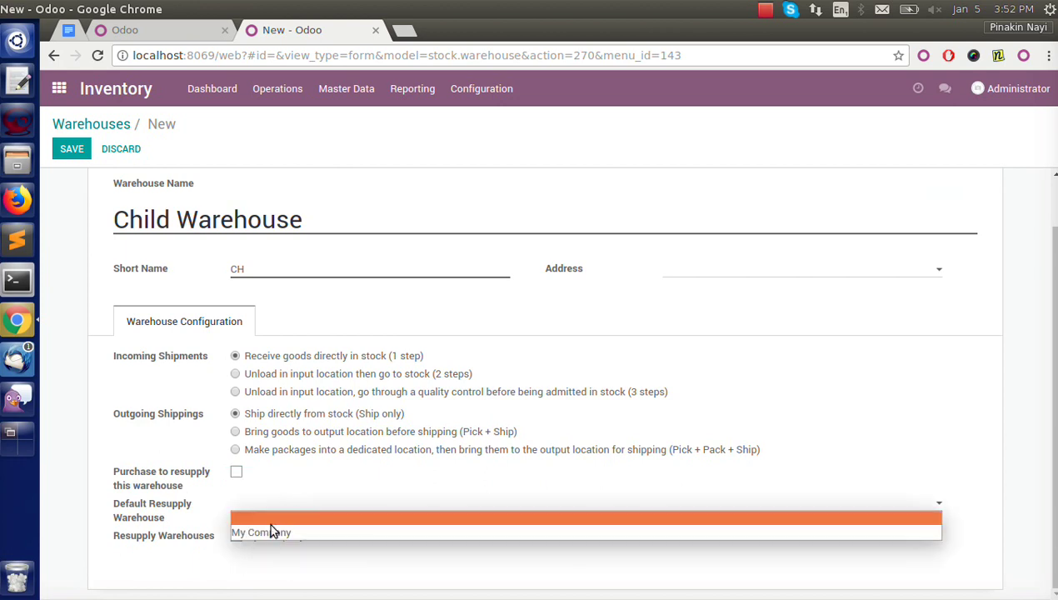
pyautogui.click(256, 533)
pyautogui.click(72, 148)
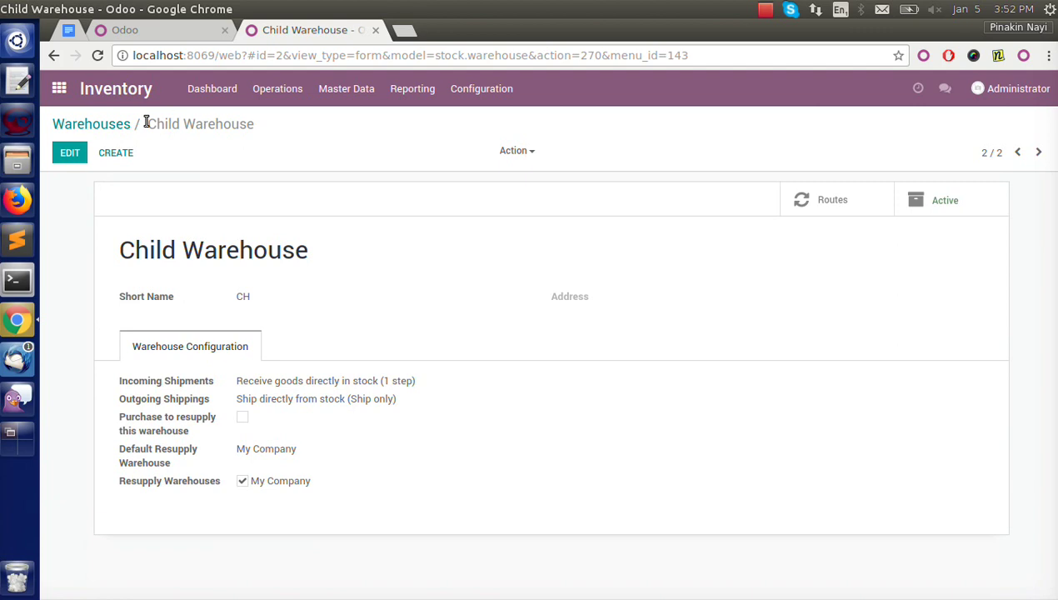
pyautogui.click(111, 125)
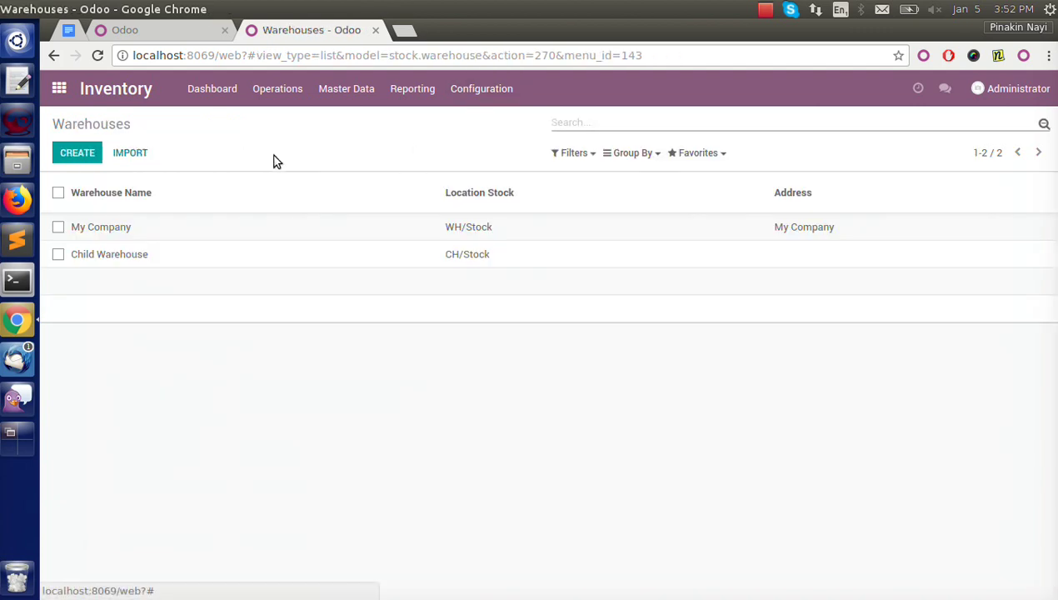
# Switch to the gedit text editor and place it as a smaller floating window over the browser.
pyautogui.press('super+1')
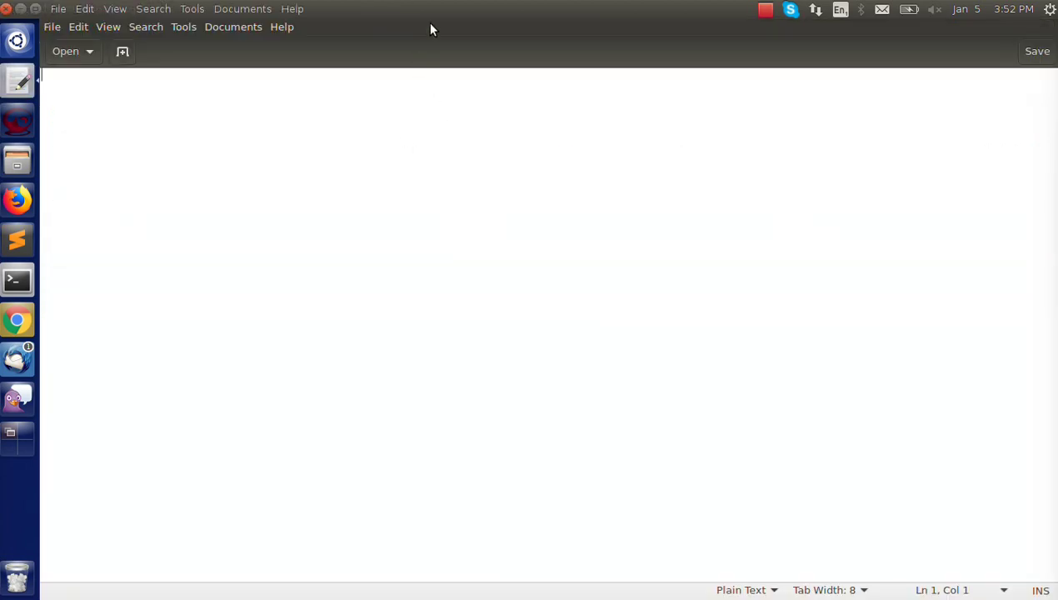
pyautogui.doubleClick(410, 8)
pyautogui.moveTo(417, 27); pyautogui.dragTo(606, 220)
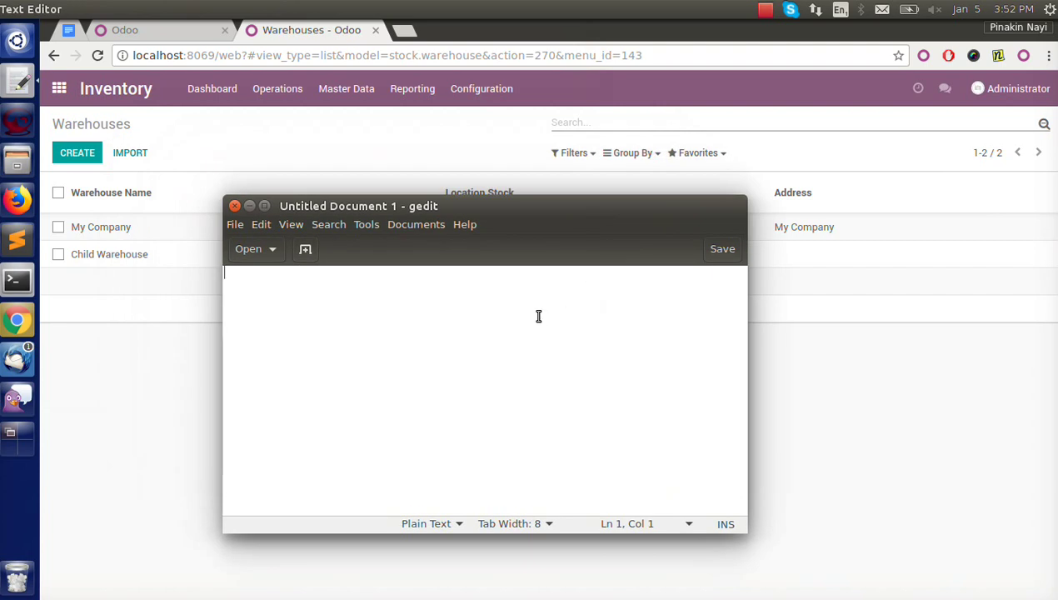
# Write the note "-> Now my parent warehosue always purchase the gooods from supplier" with "to do that..." on the following line.
pyautogui.press('Return')
pyautogui.press('Return')
pyautogui.press('Return')
pyautogui.write('-> Now ')
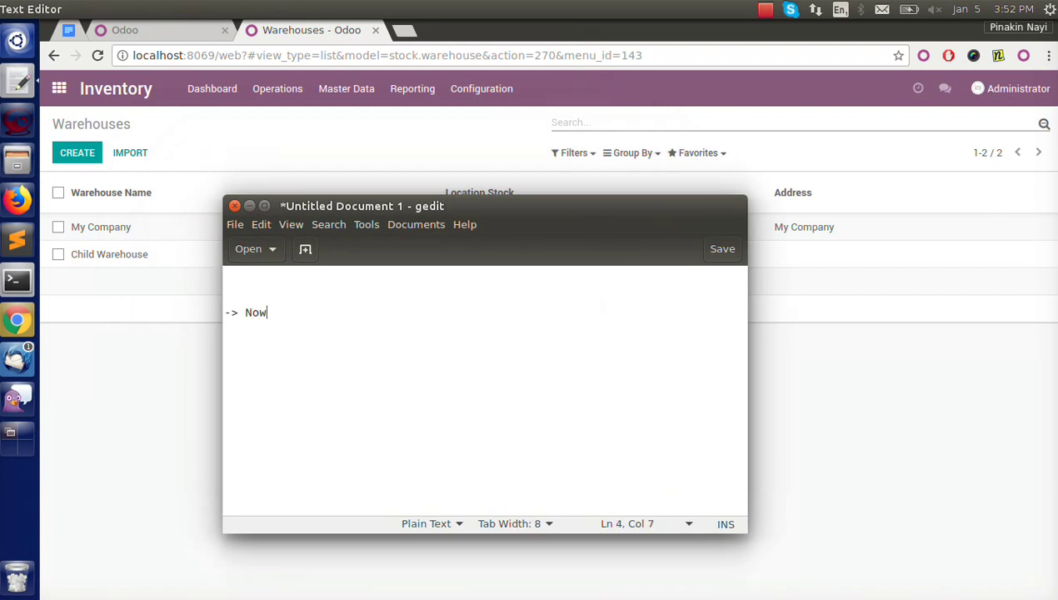
pyautogui.write('my parent warehosue always purchase the gooods from supplier')
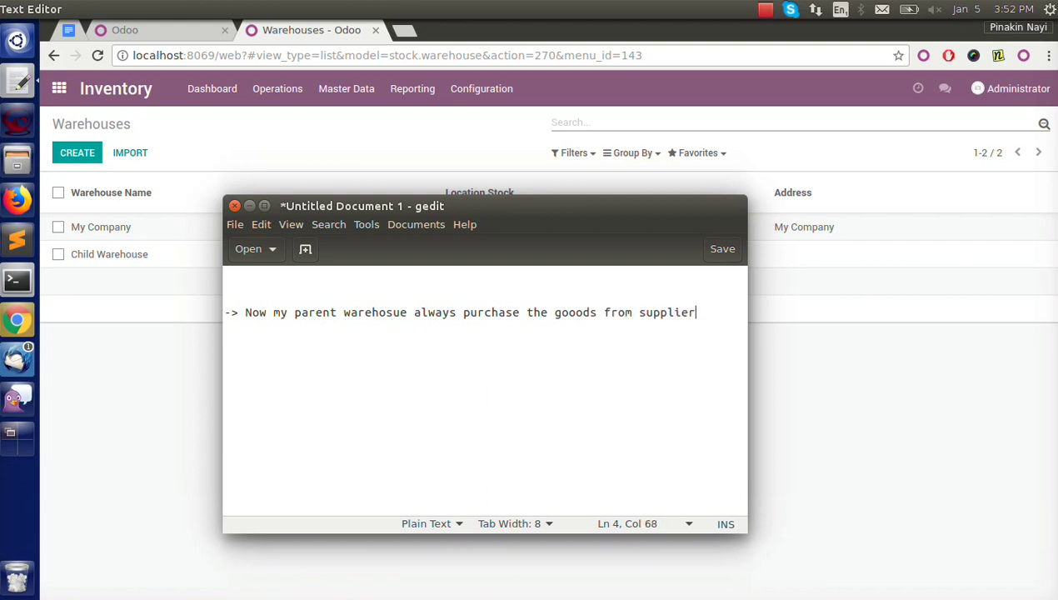
pyautogui.press('Return')
pyautogui.write('to do that...')
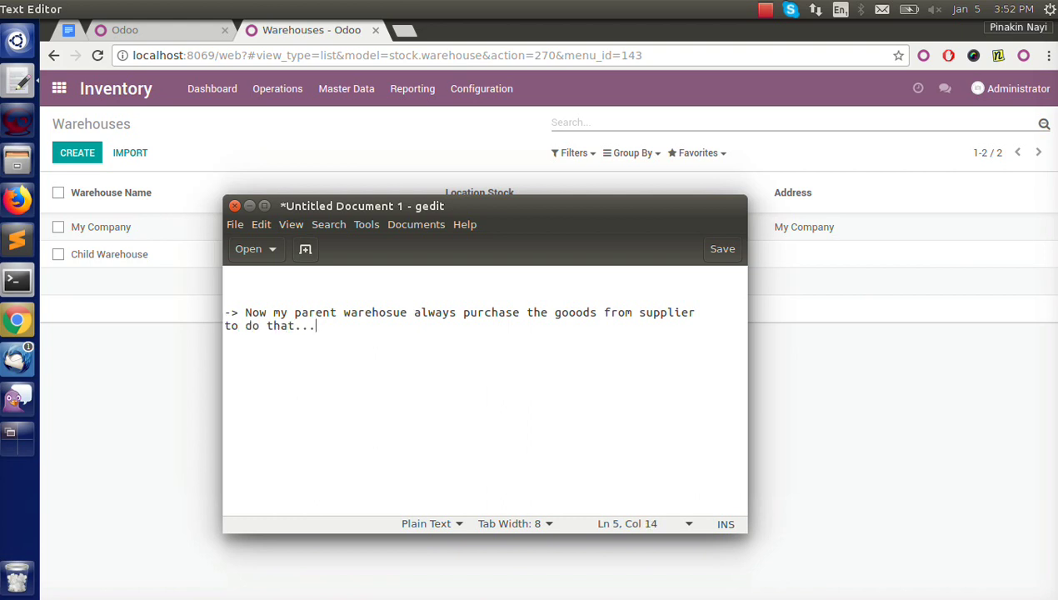
# Switch back to Chrome and open the route "Child Warehouse: Supply Product from My Company" for editing.
pyautogui.hotkey('alt', 'Tab')
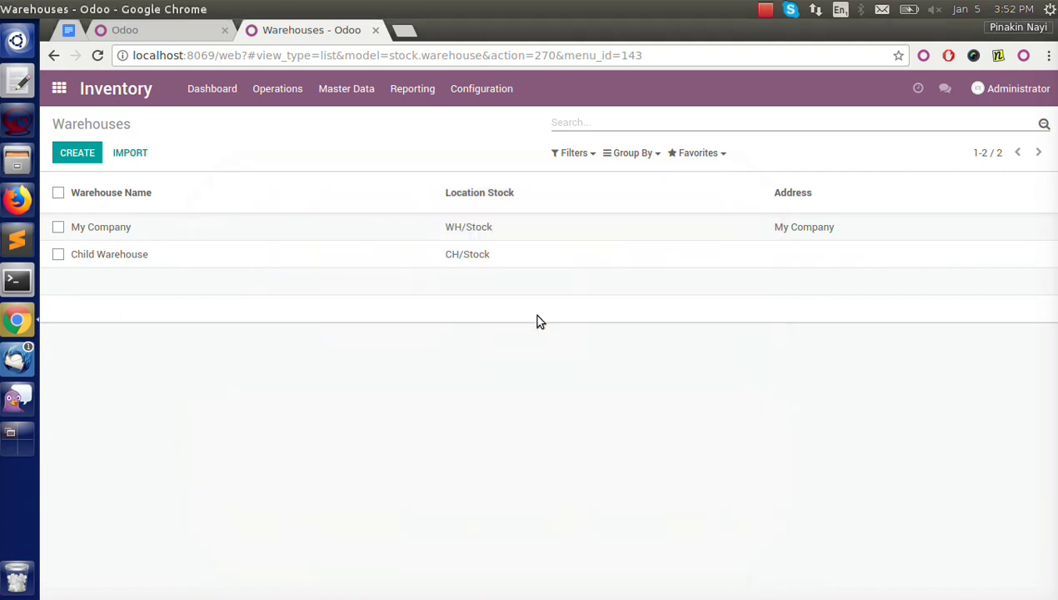
pyautogui.click(474, 96)
pyautogui.click(490, 192)
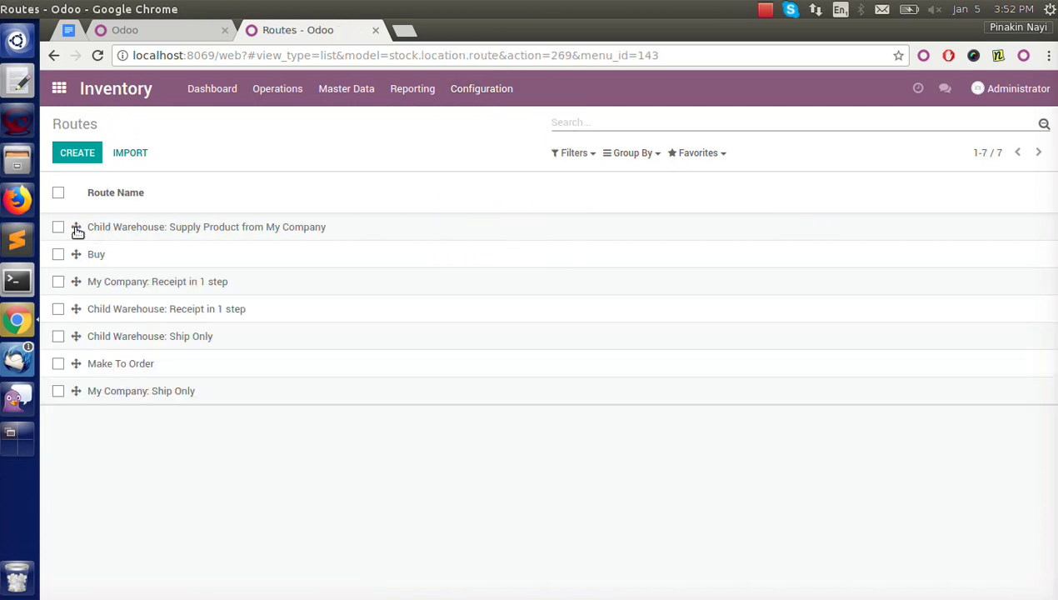
pyautogui.click(57, 228)
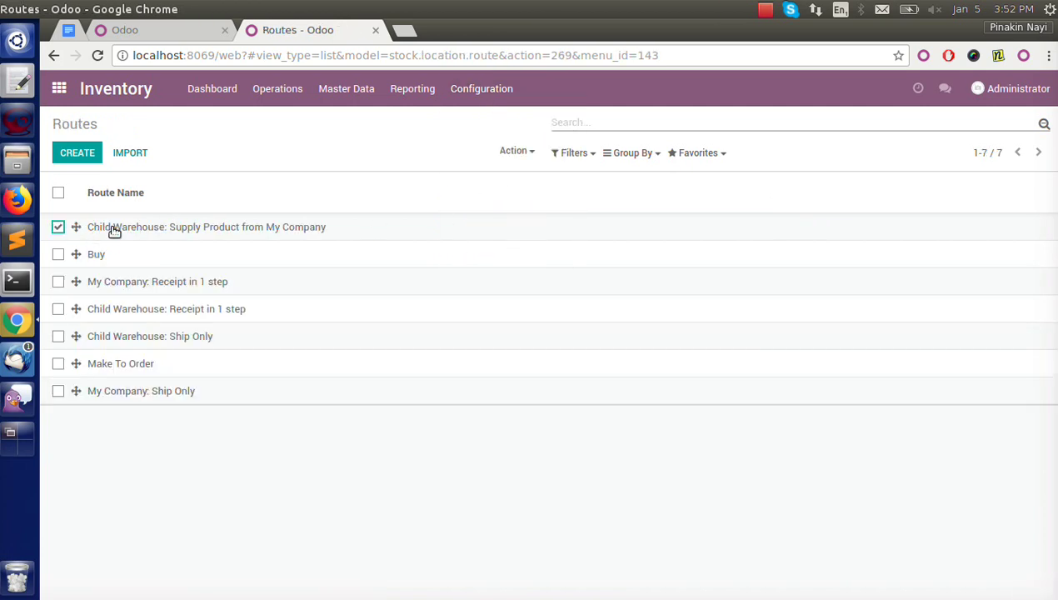
pyautogui.click(220, 228)
pyautogui.click(71, 148)
pyautogui.scroll(-3, 276, 401)
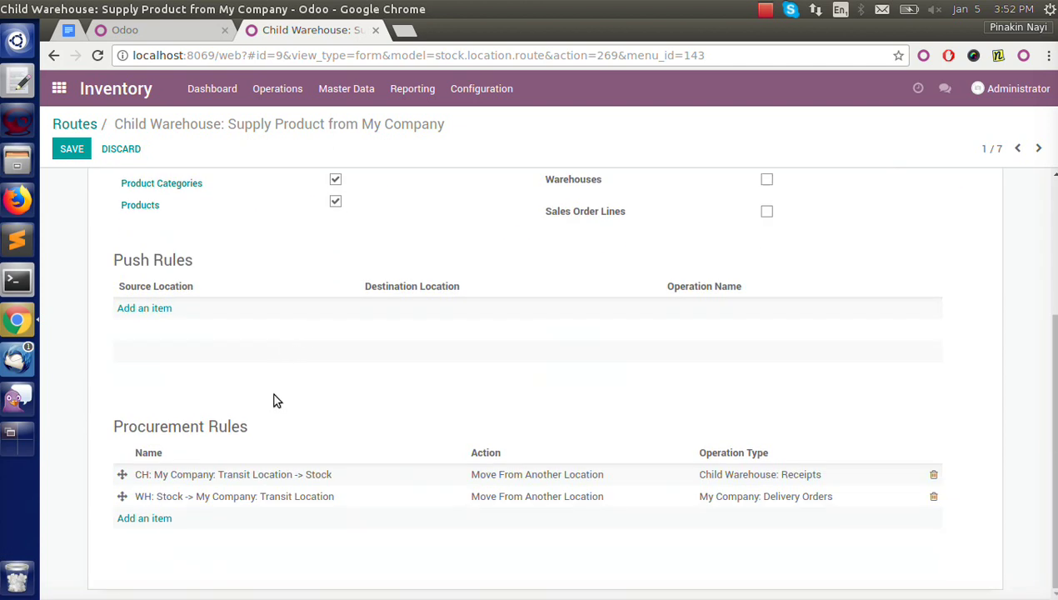
# Set the move supply method of the "WH: Stock -> My Company: Transit Location" procurement rule to Create Procurement, and save the rule and route.
pyautogui.click(250, 497)
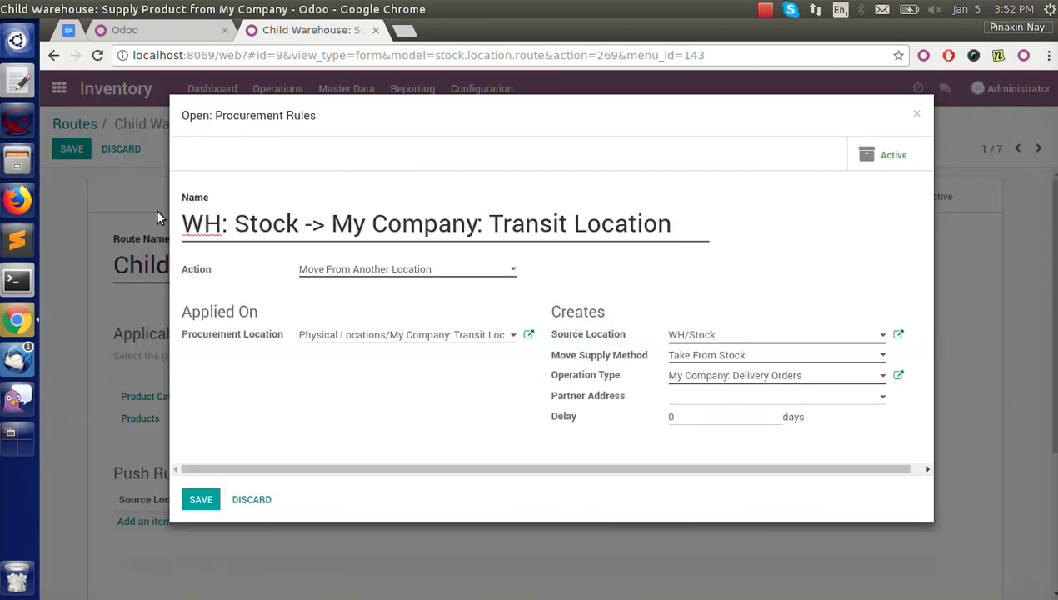
pyautogui.moveTo(183, 223); pyautogui.dragTo(366, 223)
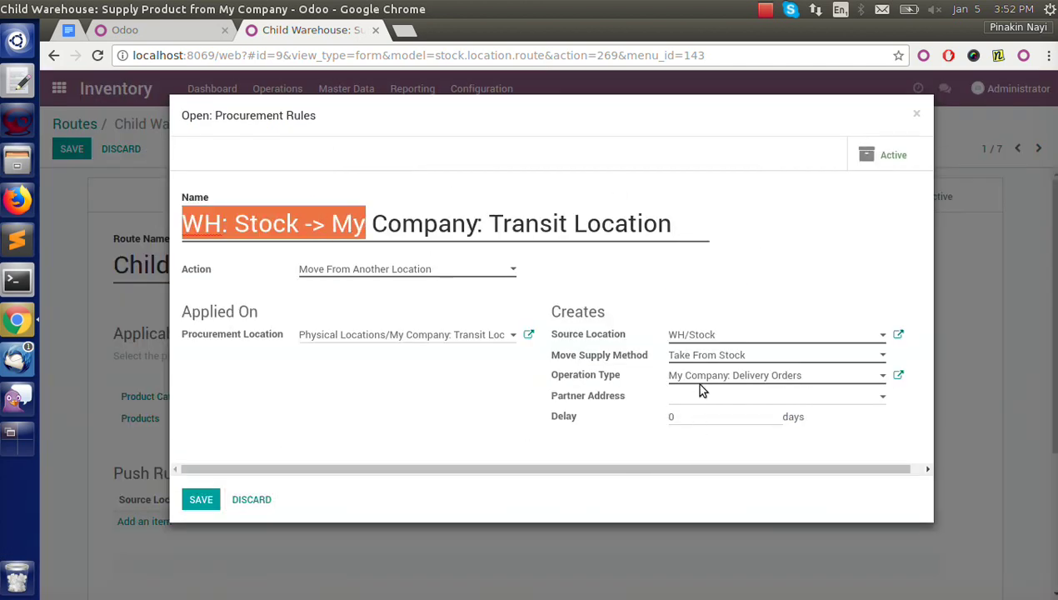
pyautogui.click(696, 357)
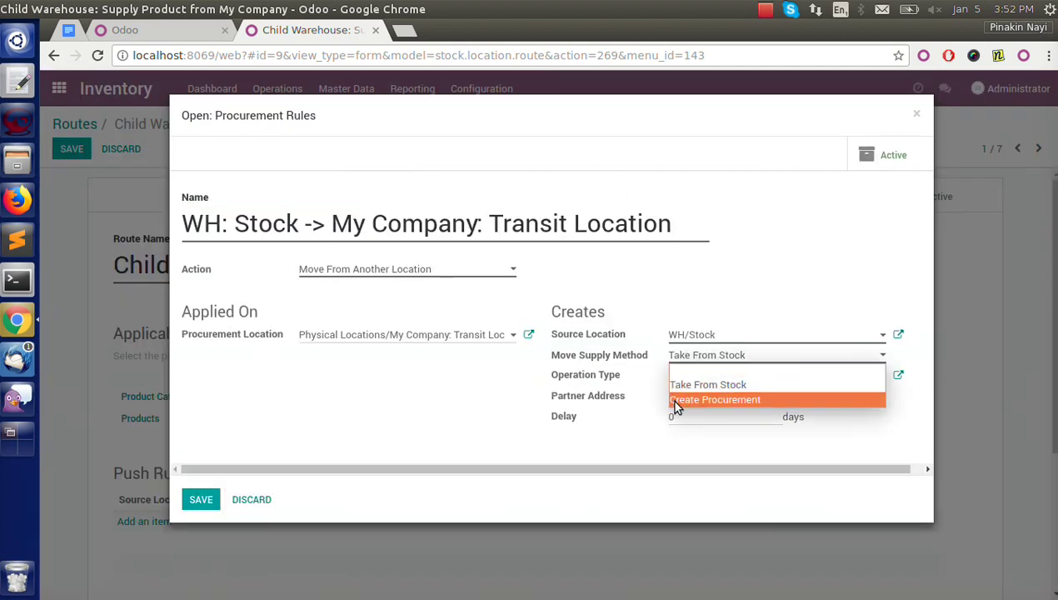
pyautogui.click(723, 401)
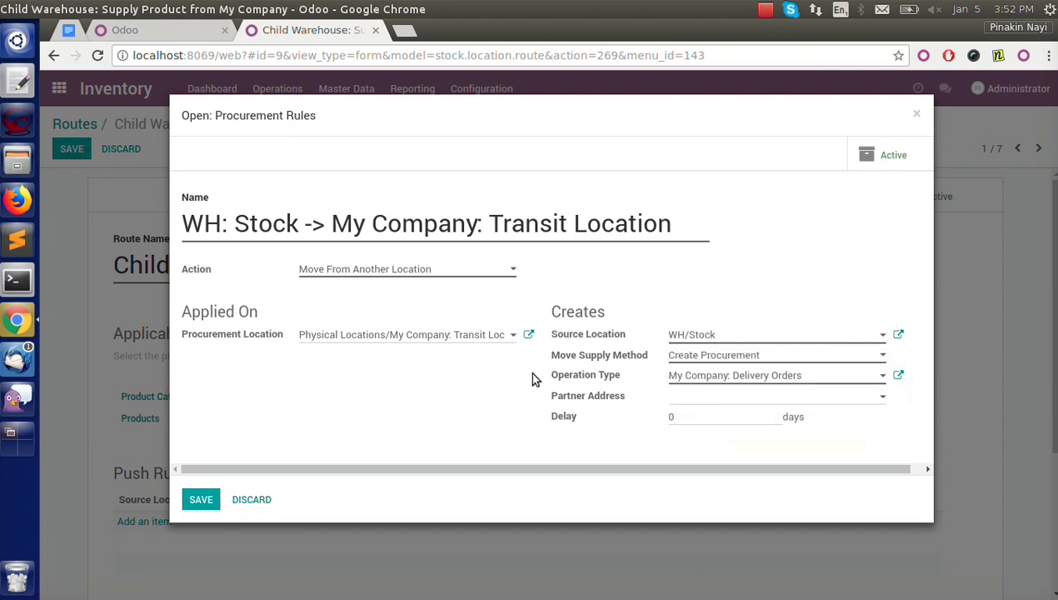
pyautogui.click(201, 500)
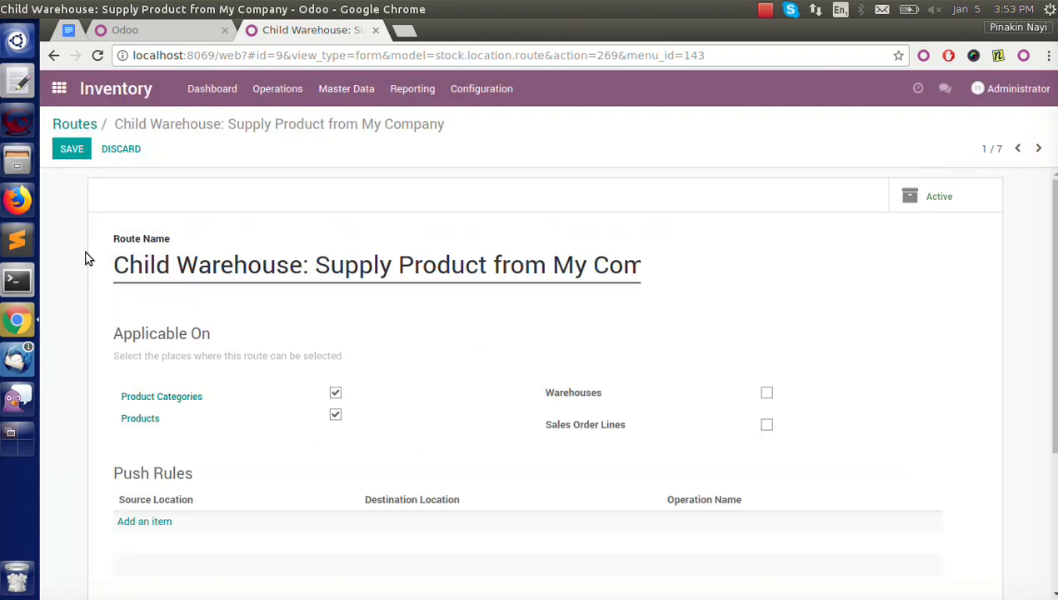
pyautogui.click(72, 150)
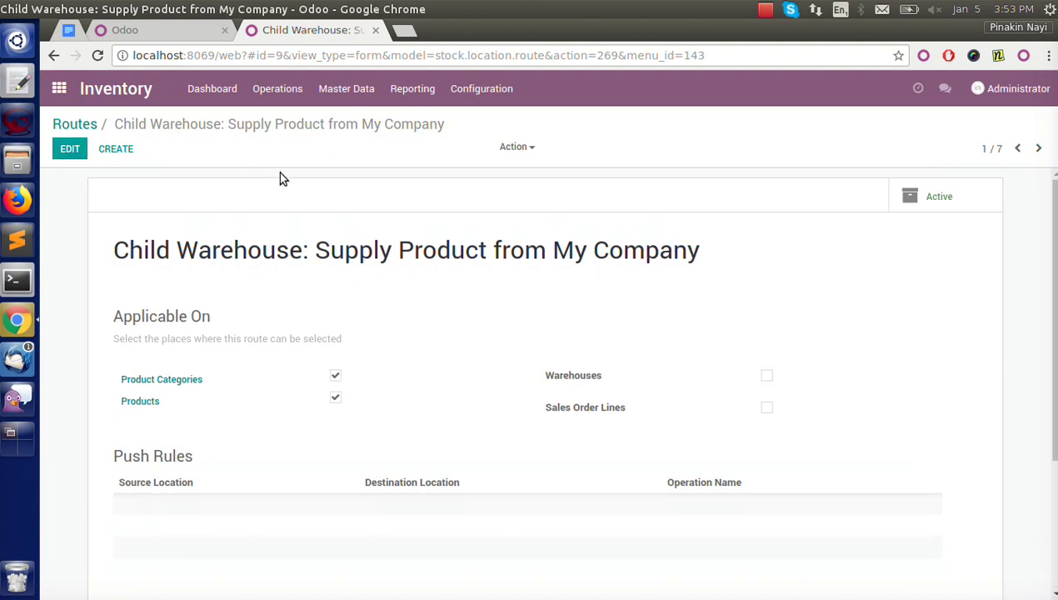
# Switch to the gedit text editor and add the note line "-> Now activate debug mode" below a blank line.
pyautogui.click(17, 83)
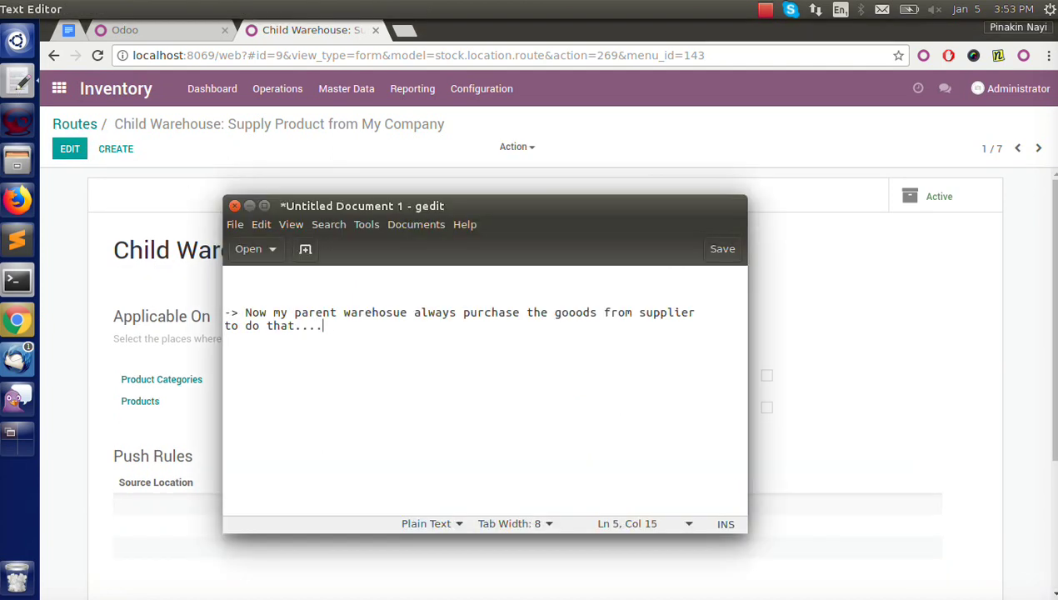
pyautogui.press('Return')
pyautogui.press('Return')
pyautogui.write('-> Now activate debug mode')
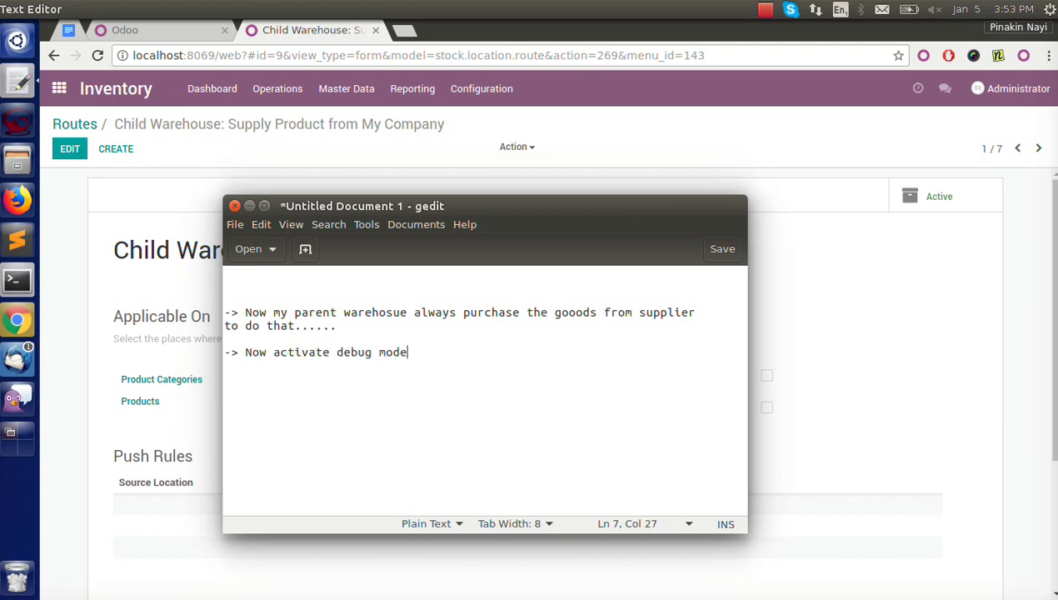
pyautogui.press('Return')
# Switch back to Chrome, activate debug mode and open the route's "WH: Stock -> My Company: Transit Location" procurement rule for editing.
pyautogui.click(706, 158)
pyautogui.click(922, 55)
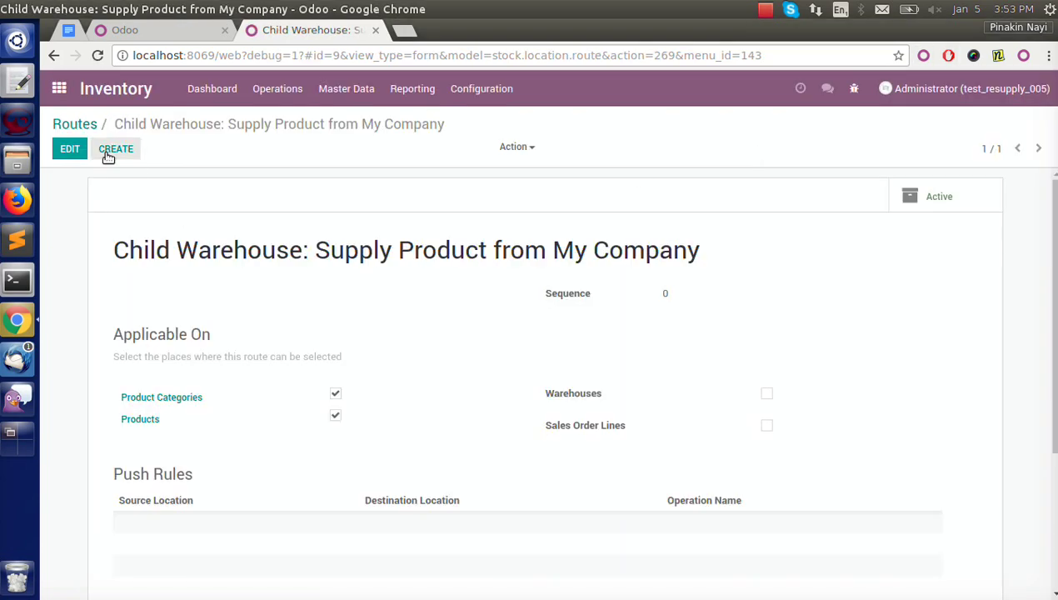
pyautogui.click(71, 150)
pyautogui.scroll(-5, 343, 397)
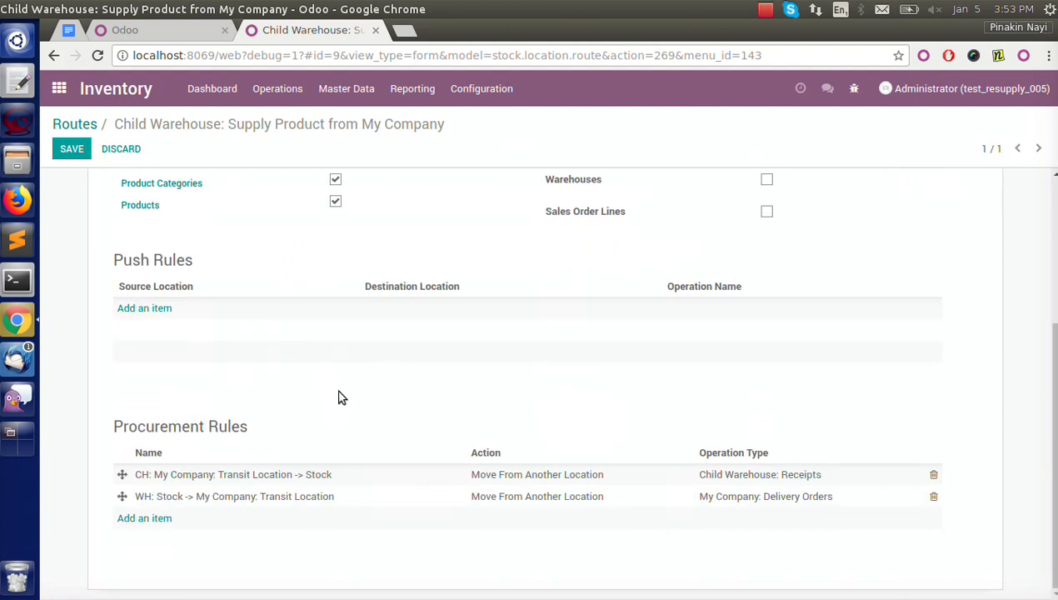
pyautogui.click(284, 495)
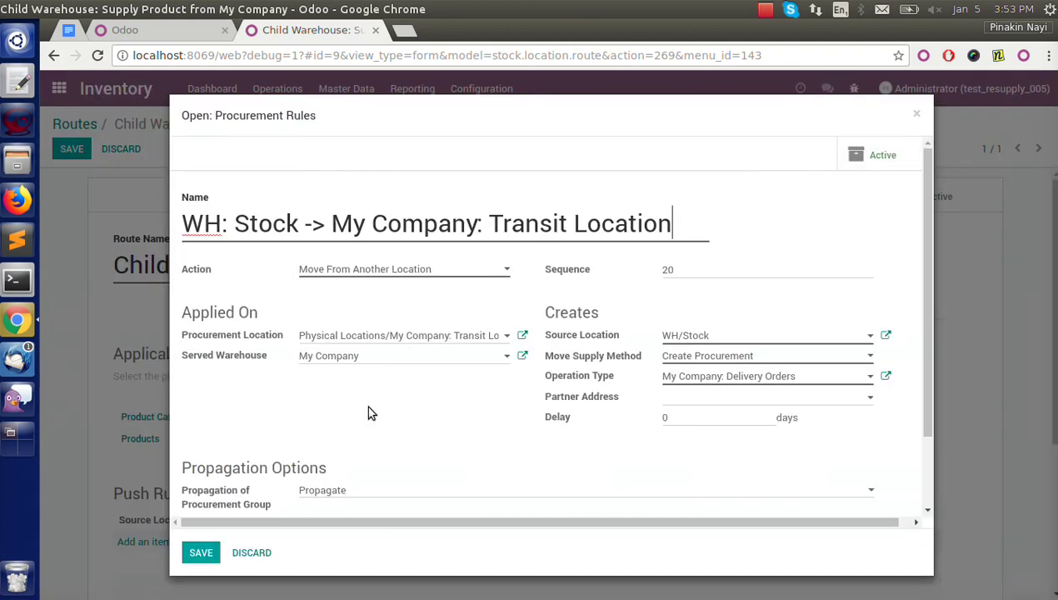
# Set the rule's Warehouse to Propagate to My Company, matching its served warehouse, and save the rule and the route.
pyautogui.scroll(-2, 416, 388)
pyautogui.tripleClick(211, 475)
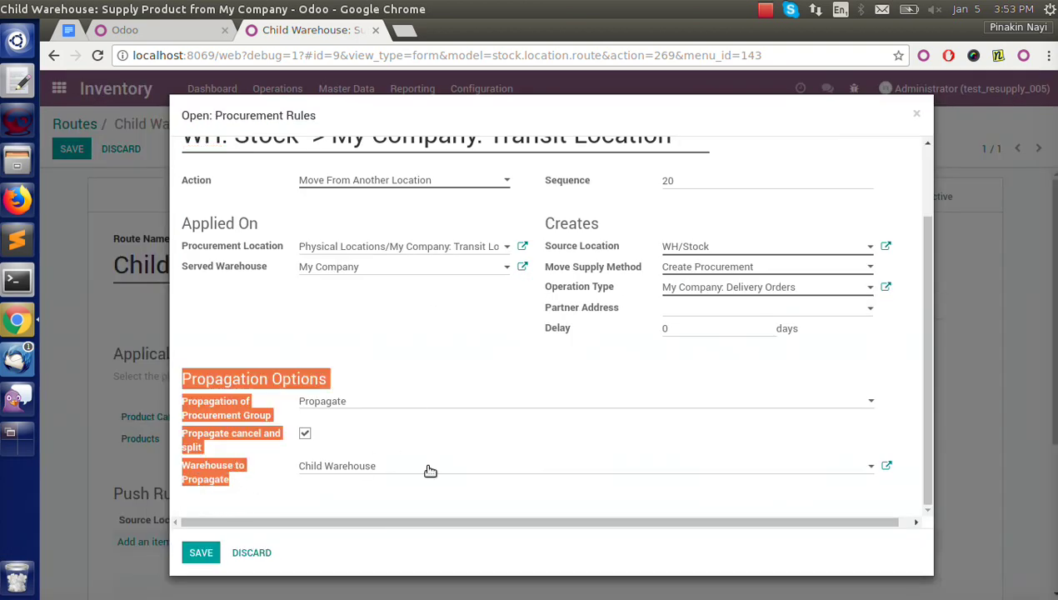
pyautogui.moveTo(184, 265); pyautogui.dragTo(331, 271)
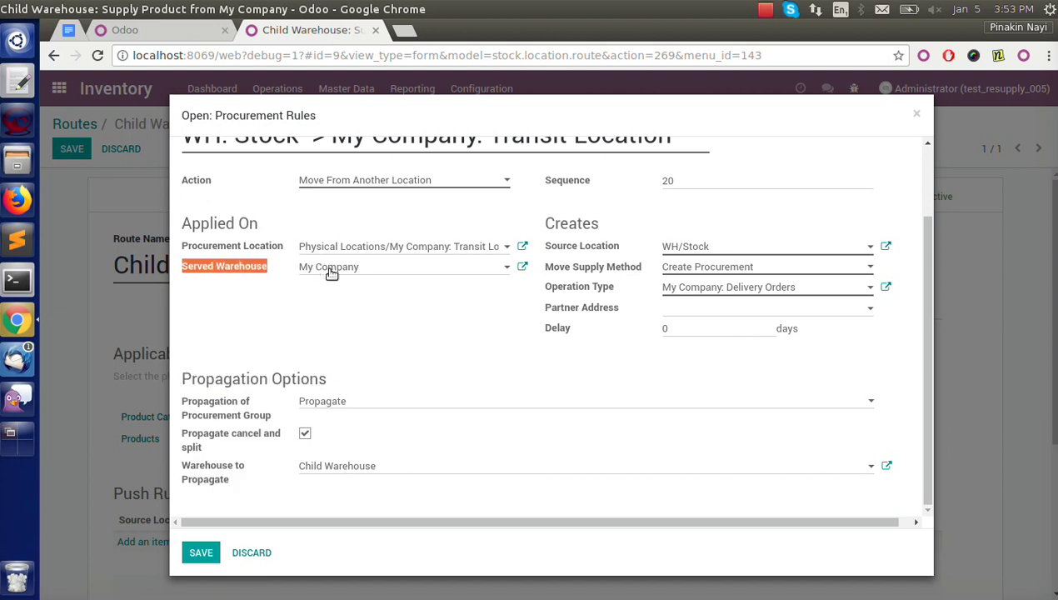
pyautogui.click(333, 465)
pyautogui.click(335, 490)
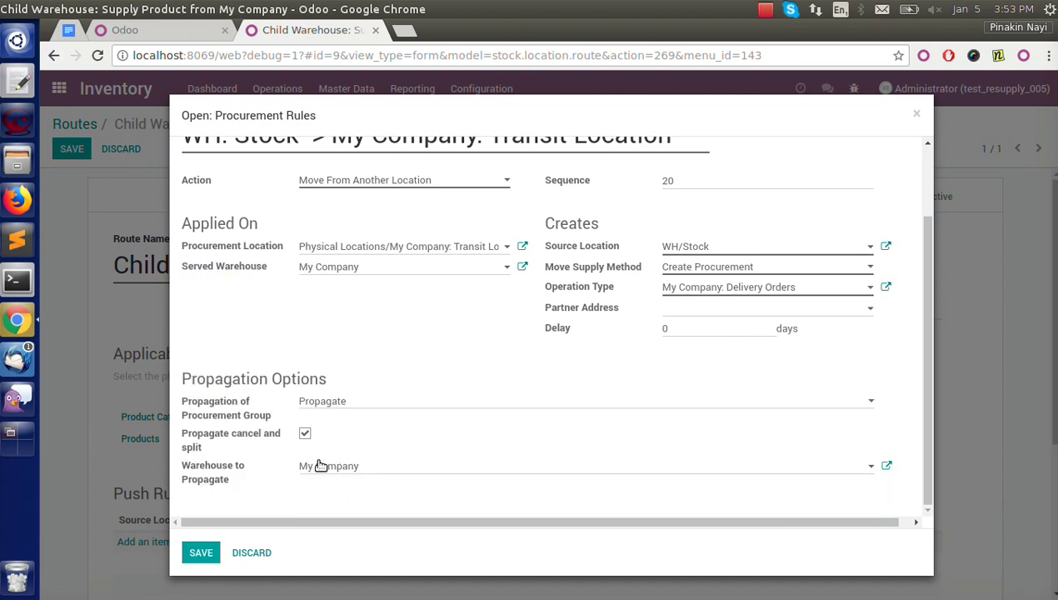
pyautogui.click(203, 552)
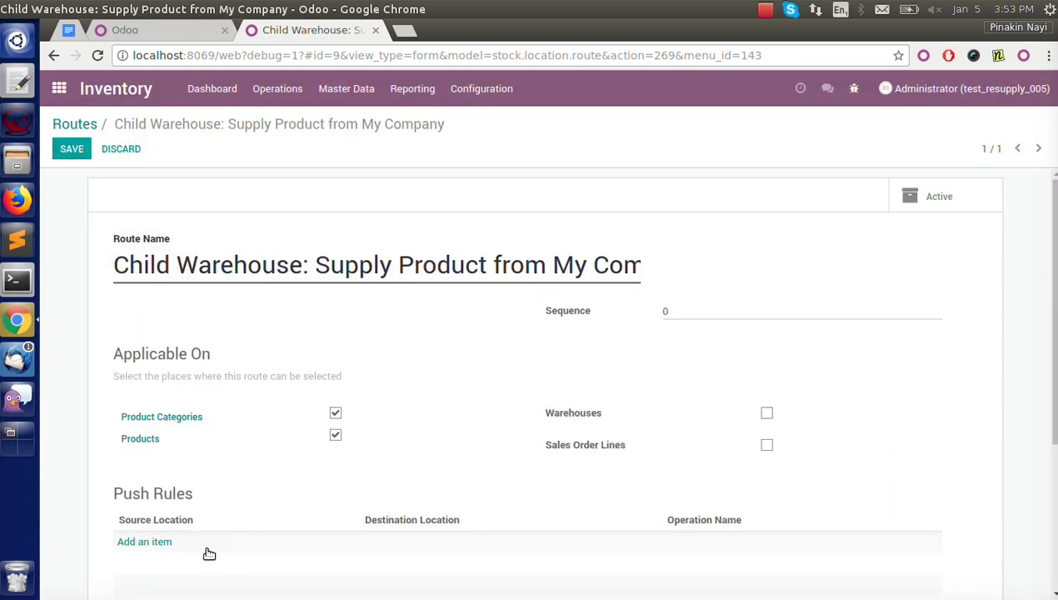
pyautogui.click(84, 159)
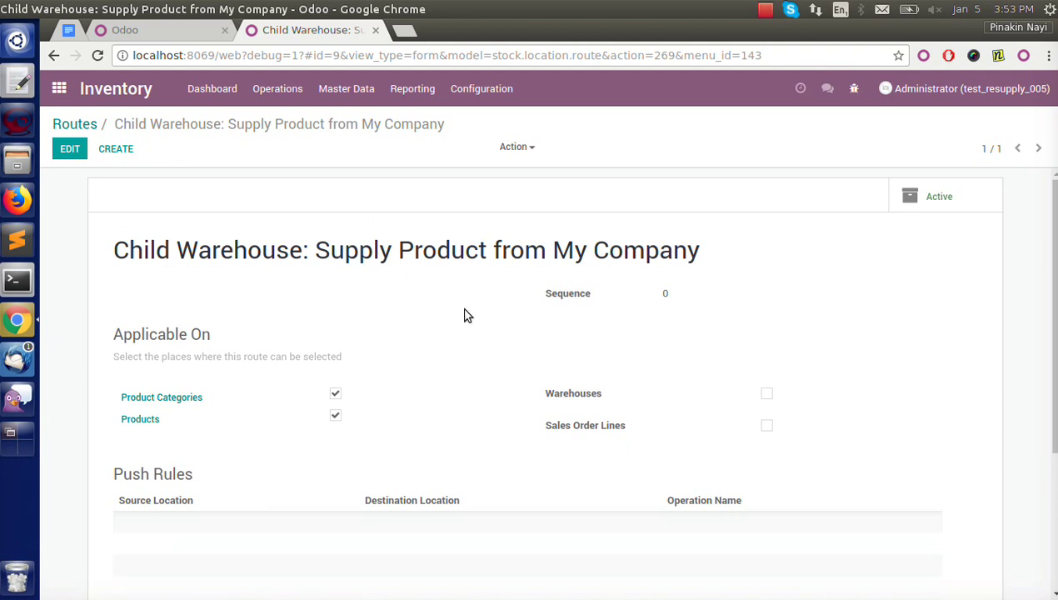
# Create a Stockable Product named iPad Mini and enable its "Child Warehouse: Supply Product from My Company" route.
pyautogui.click(343, 88)
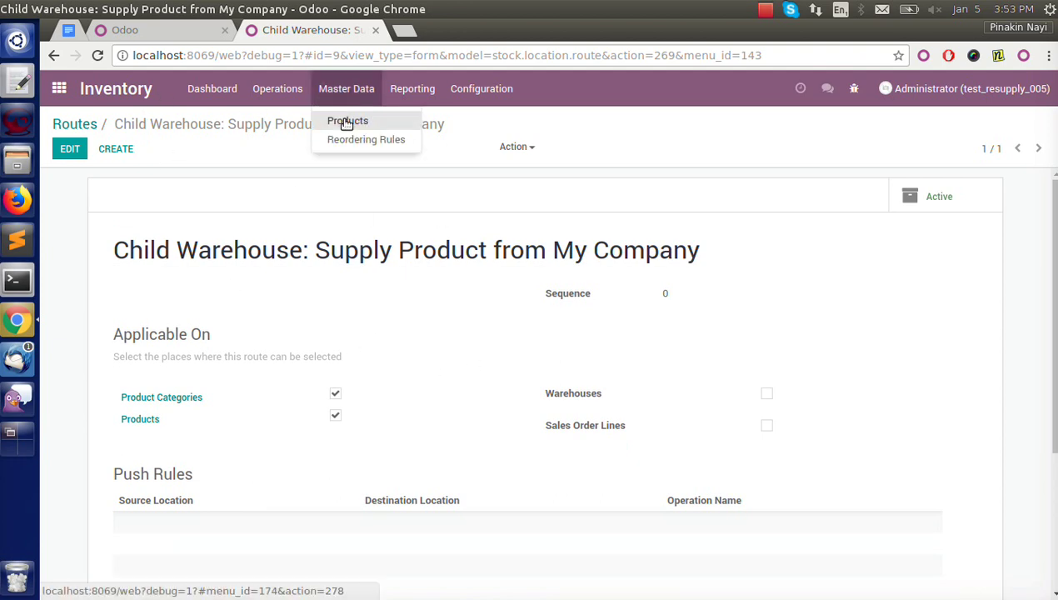
pyautogui.click(346, 122)
pyautogui.click(59, 156)
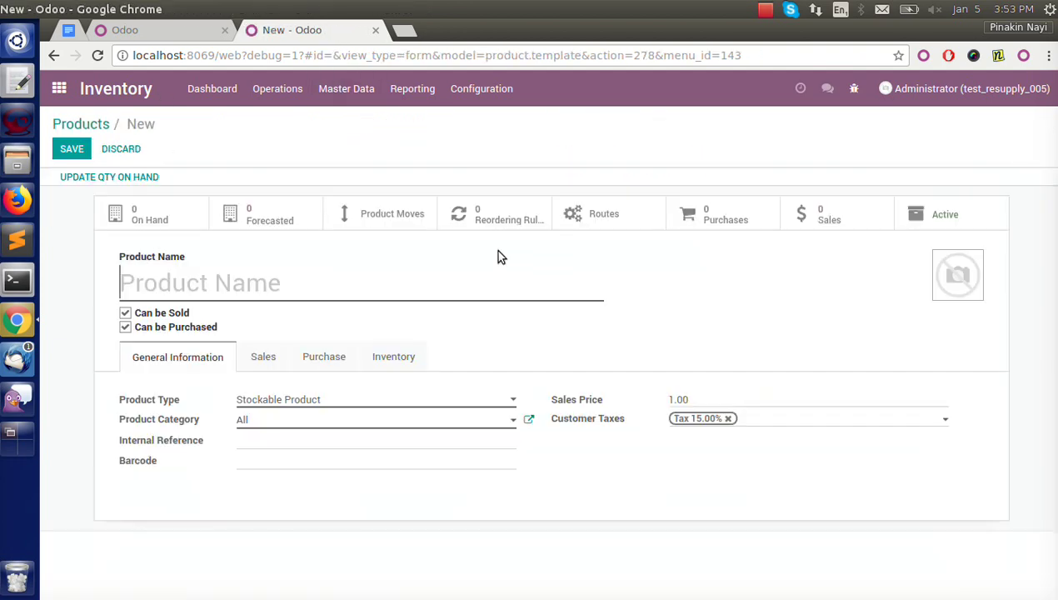
pyautogui.write('iPad Mini')
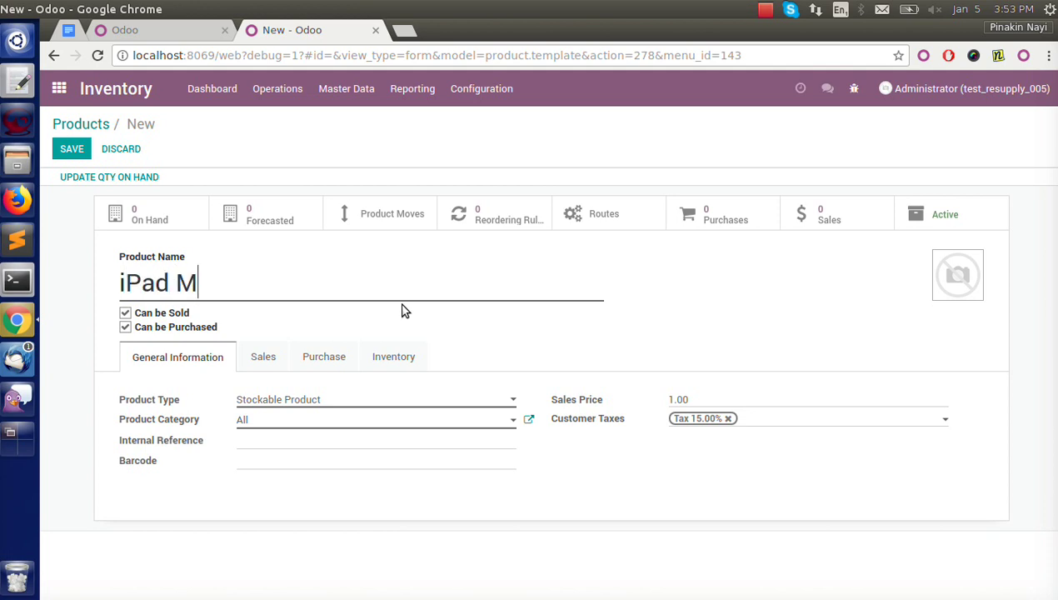
pyautogui.click(335, 399)
pyautogui.click(266, 458)
pyautogui.click(392, 363)
pyautogui.click(236, 429)
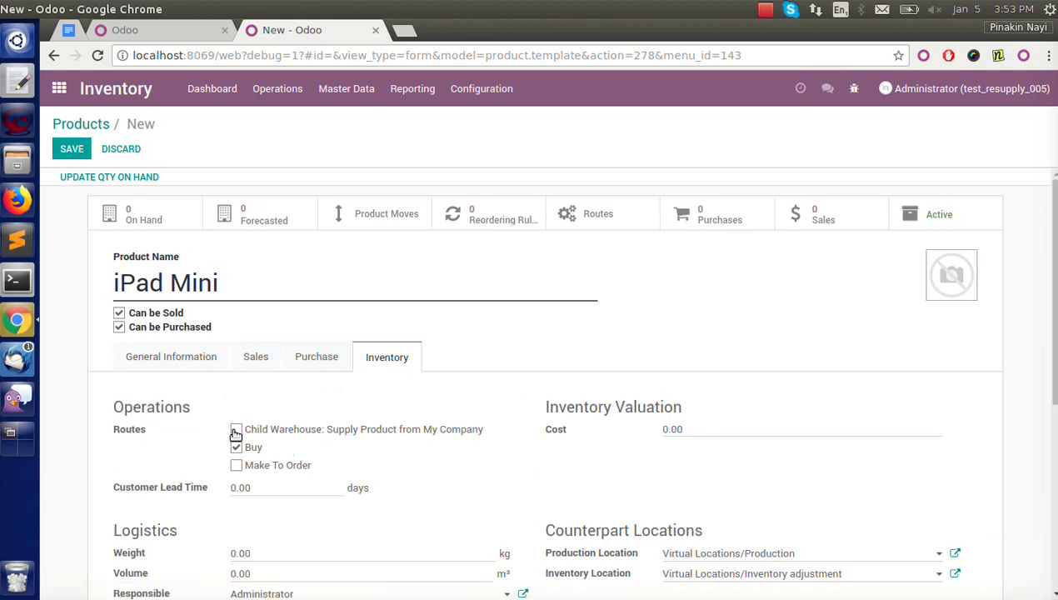
# Add a new vendor named Agrolait to the product's purchase information and save the product.
pyautogui.click(315, 367)
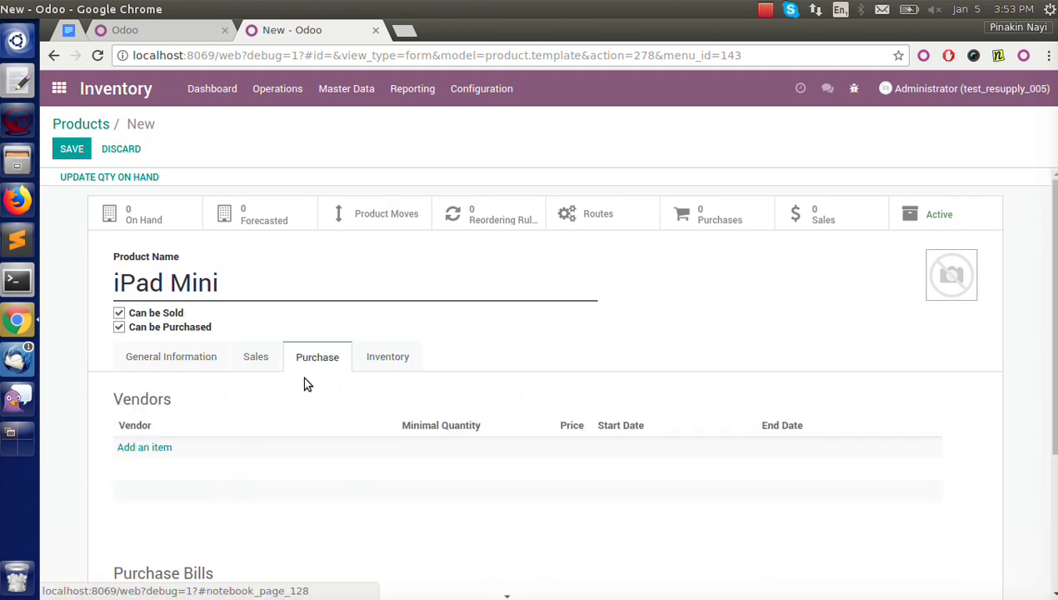
pyautogui.click(141, 447)
pyautogui.write('Agr')
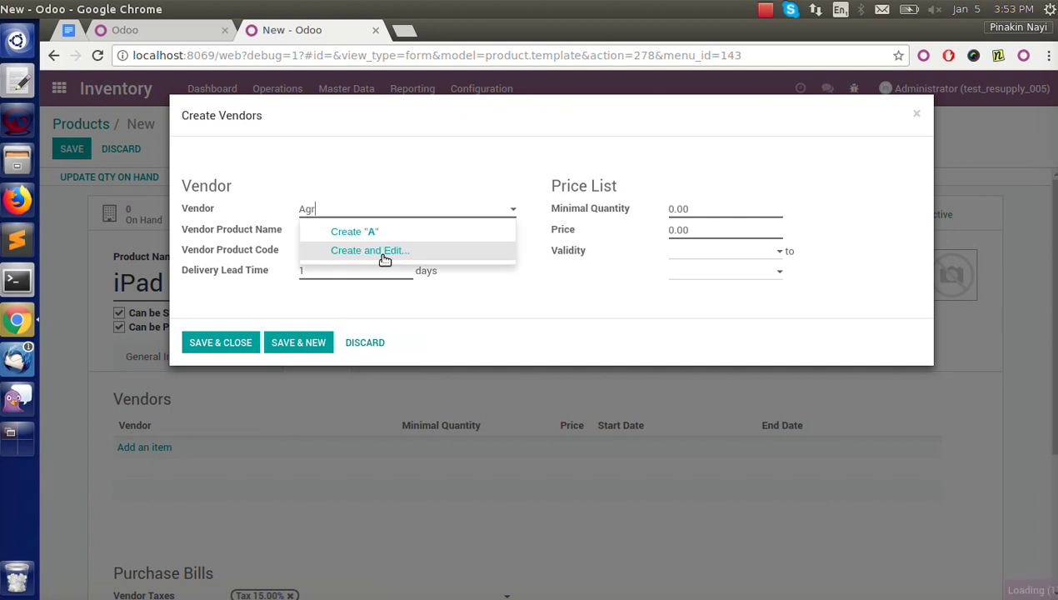
pyautogui.write('olait')
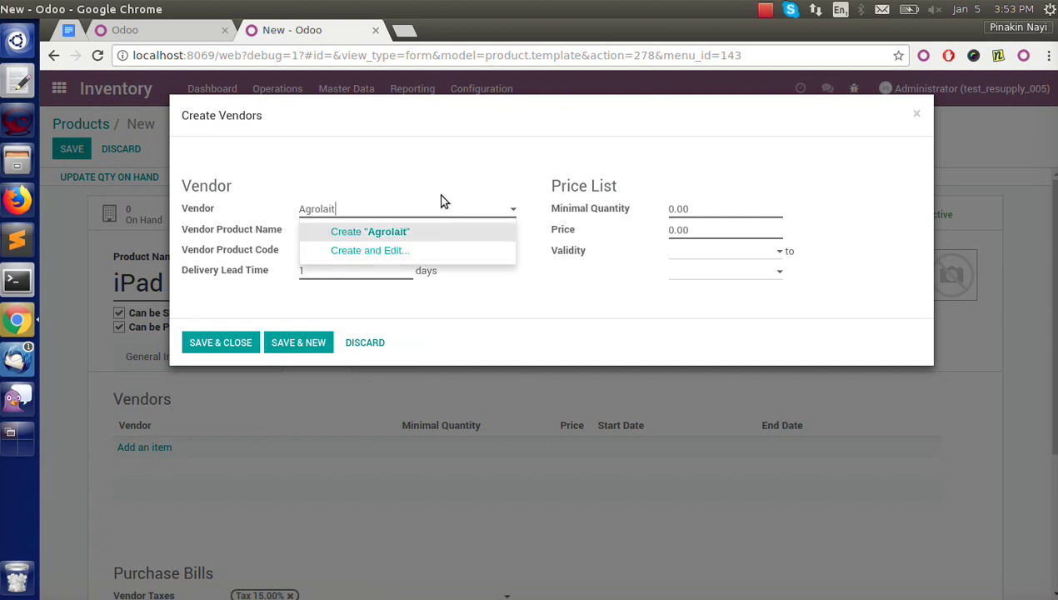
pyautogui.click(413, 233)
pyautogui.click(240, 343)
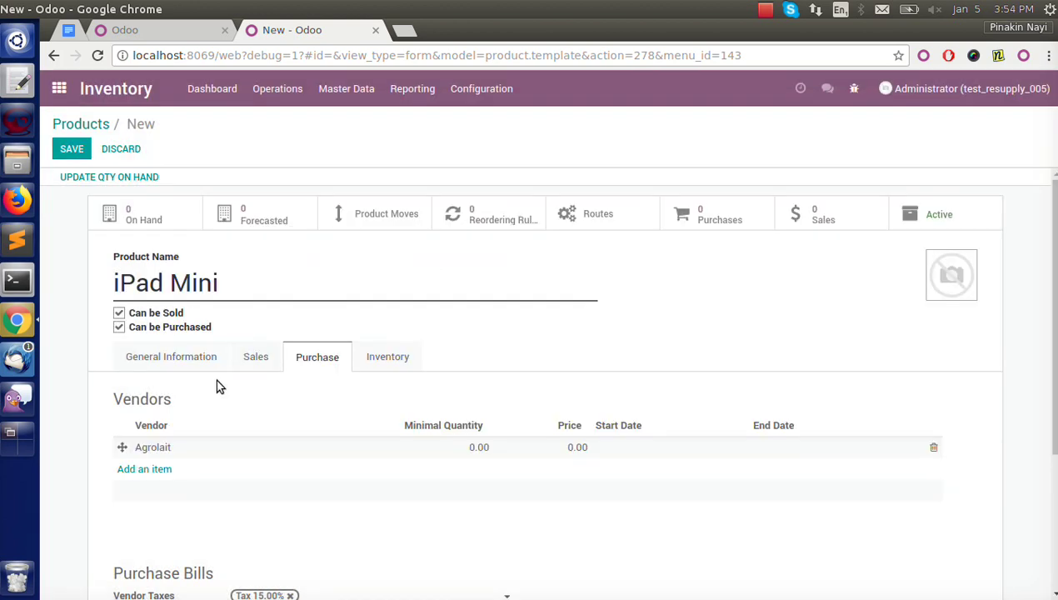
pyautogui.scroll(-3, 257, 379)
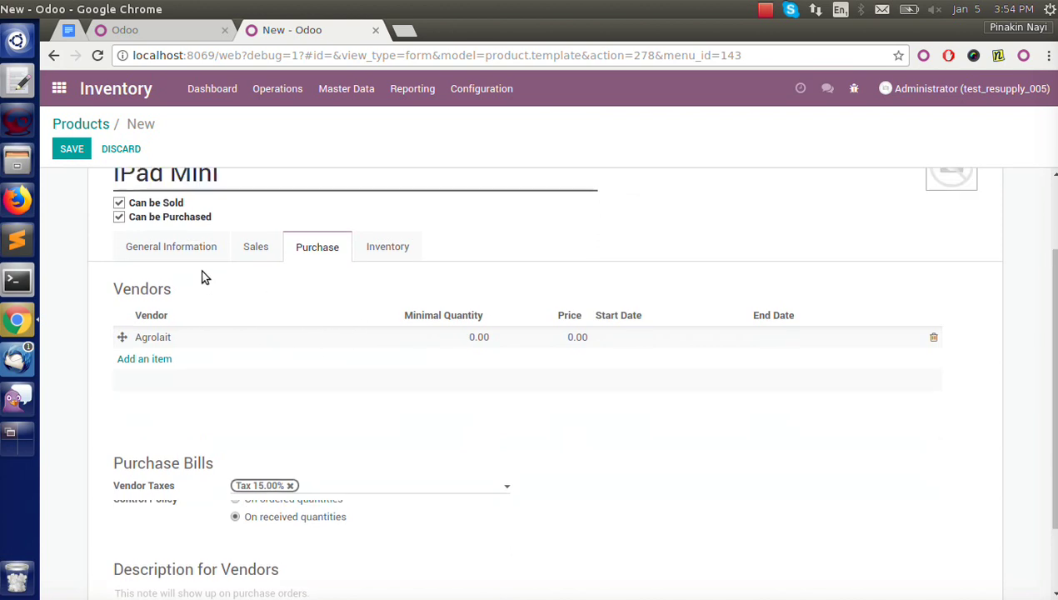
pyautogui.click(71, 148)
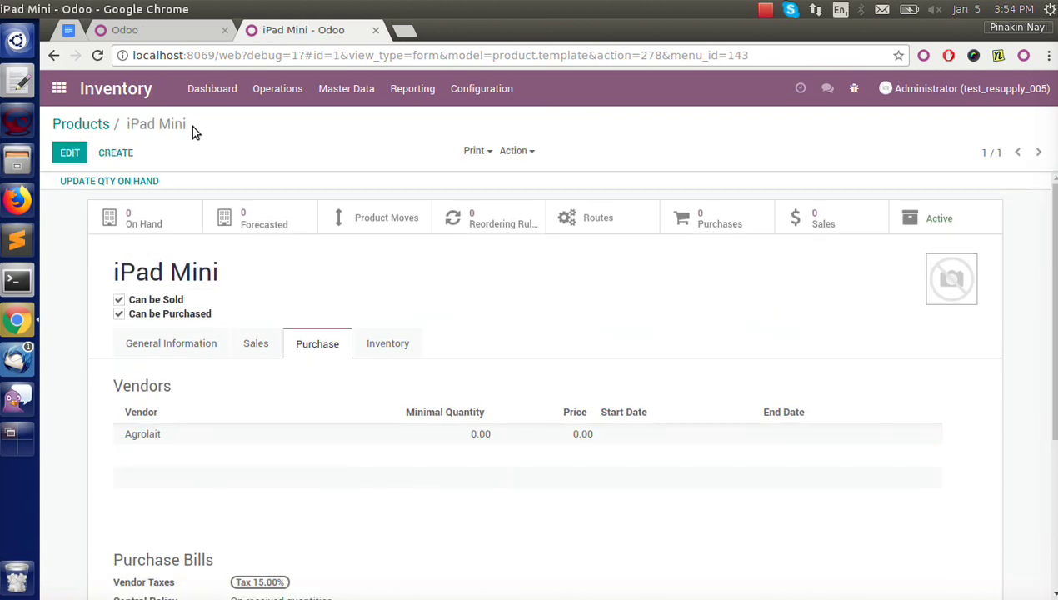
# Open the Routes list, and switch to the gedit text editor to add the note "-> On every sales I want separate Purchase order.....".
pyautogui.click(497, 94)
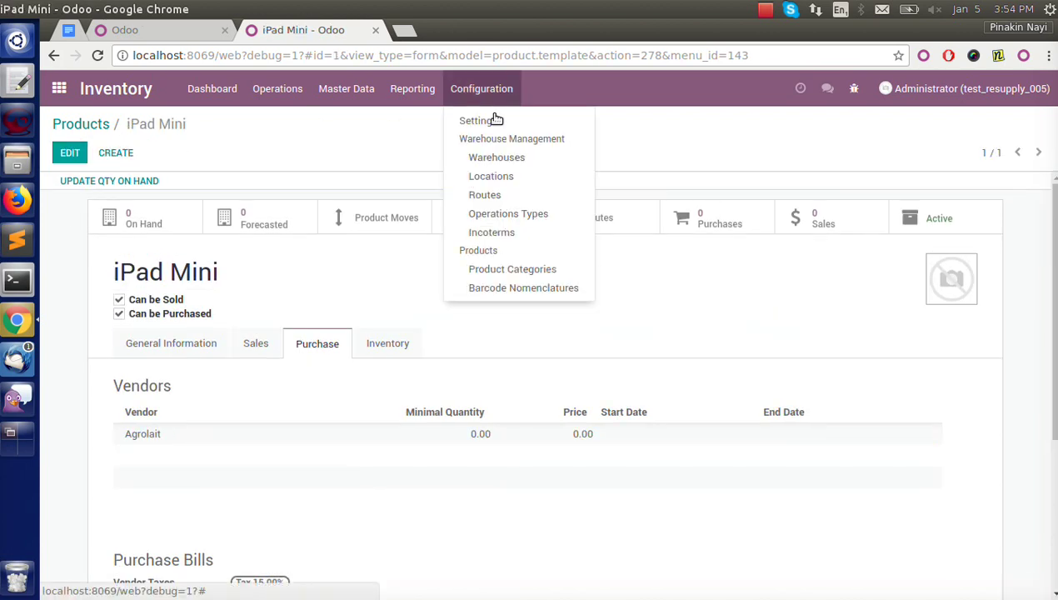
pyautogui.click(484, 195)
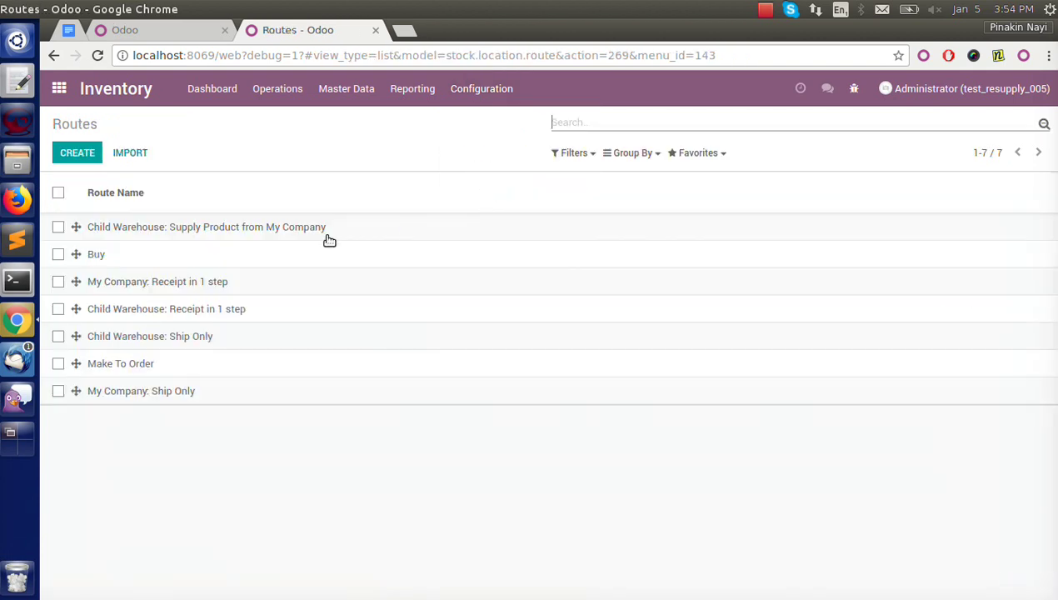
pyautogui.click(20, 80)
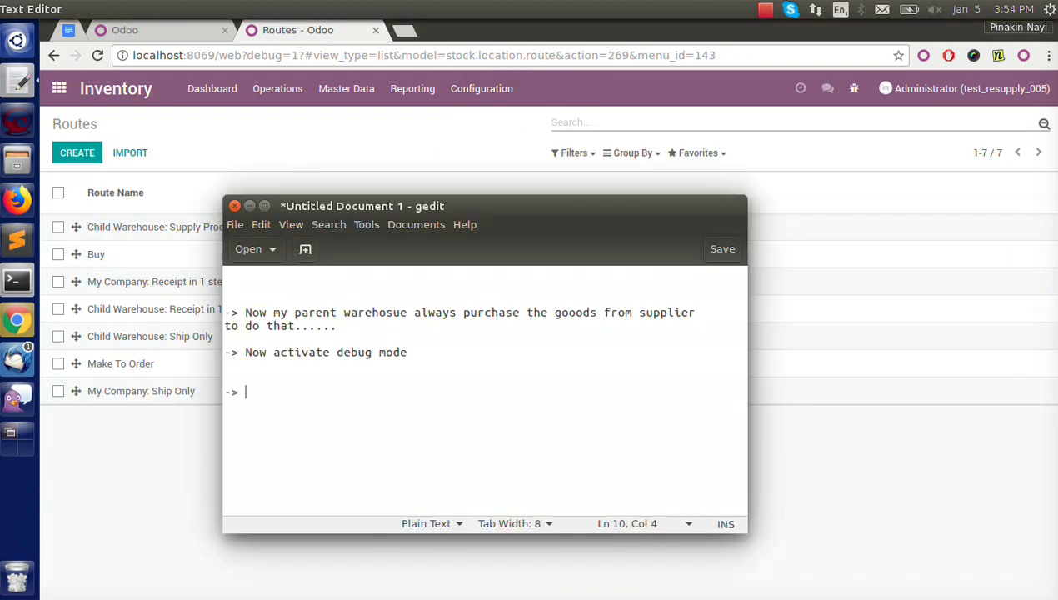
pyautogui.write('every sale')
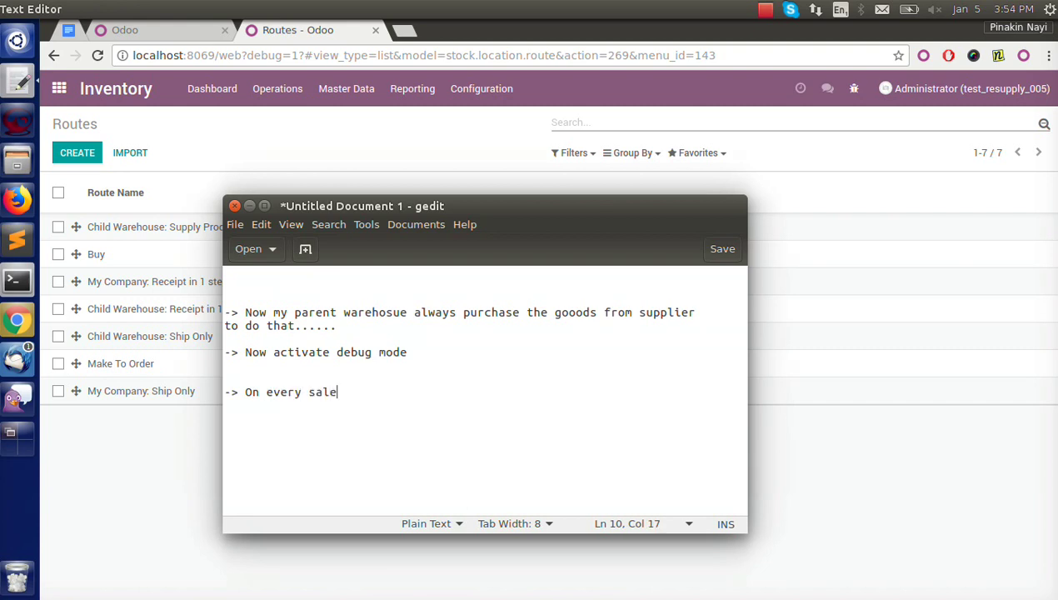
pyautogui.write('s I want separate P')
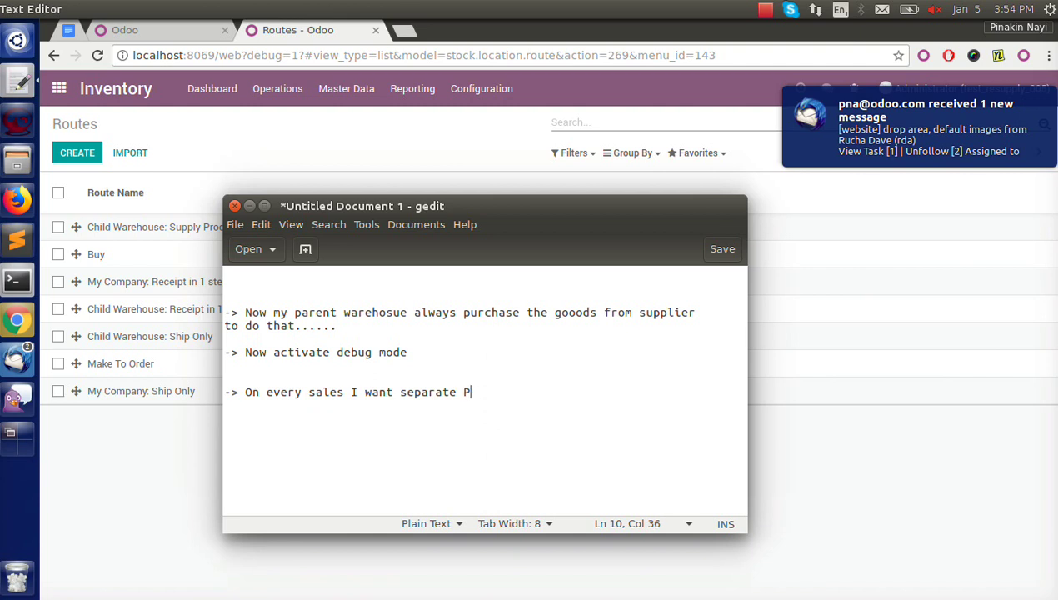
pyautogui.write('urchase order.....')
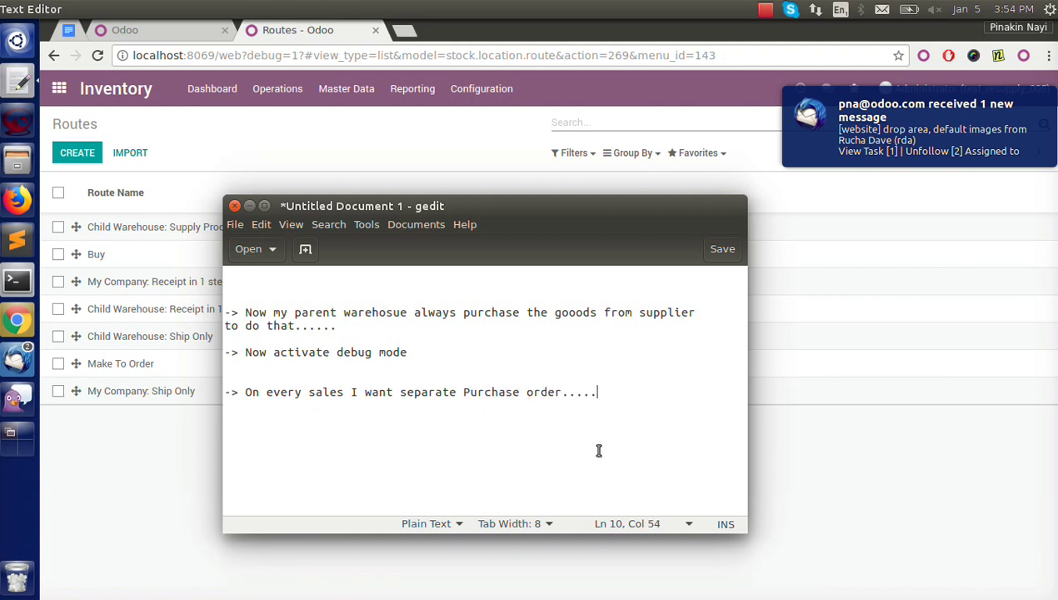
# Switch back to Chrome and open the Buy route's "My Company: Buy" procurement rule for editing.
pyautogui.hotkey('alt', 'Tab')
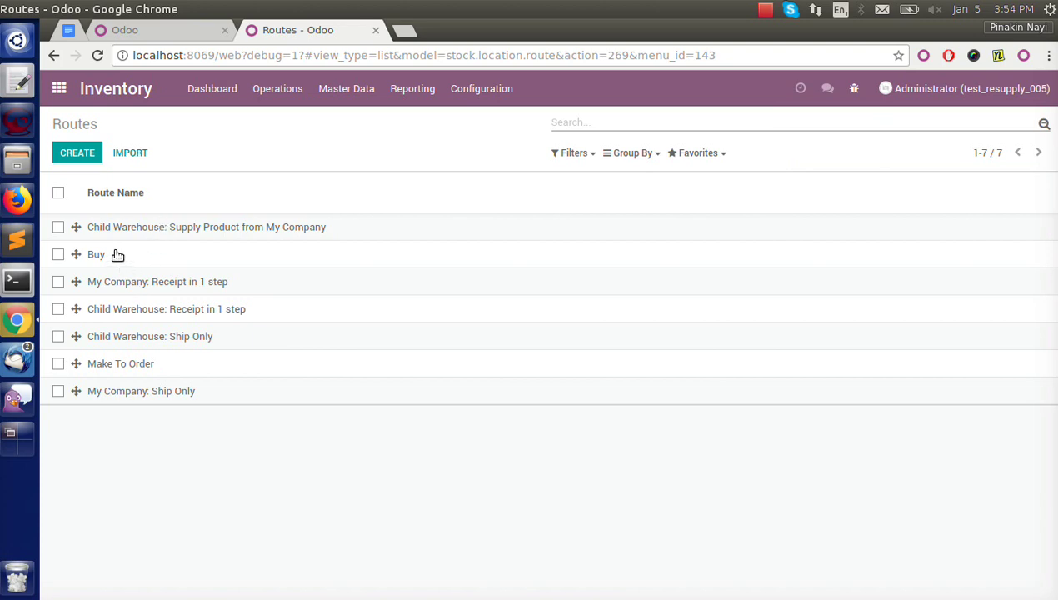
pyautogui.click(113, 253)
pyautogui.doubleClick(117, 248)
pyautogui.click(68, 148)
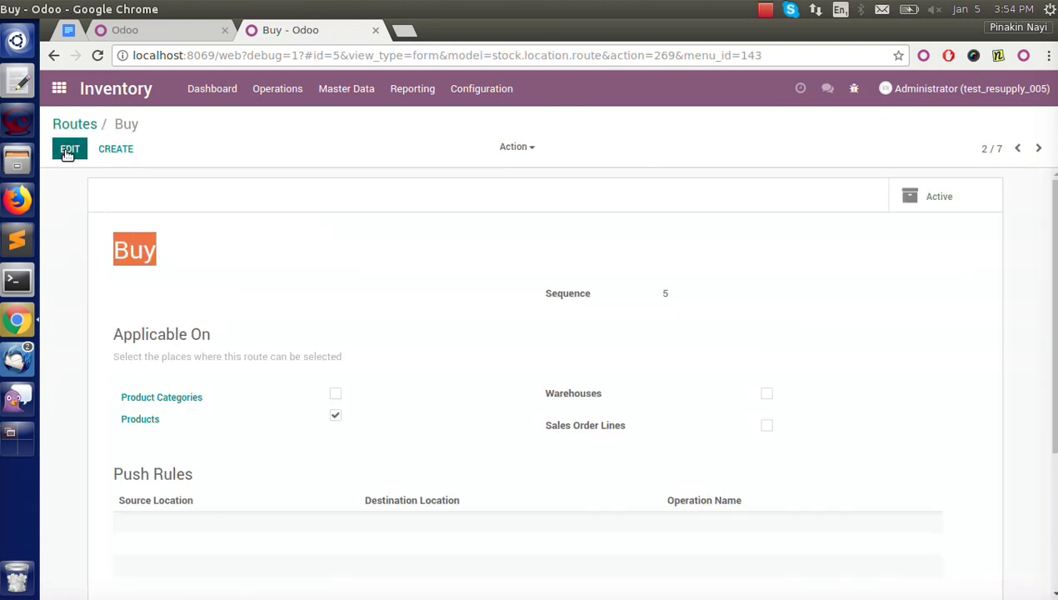
pyautogui.scroll(-4, 215, 501)
pyautogui.click(210, 500)
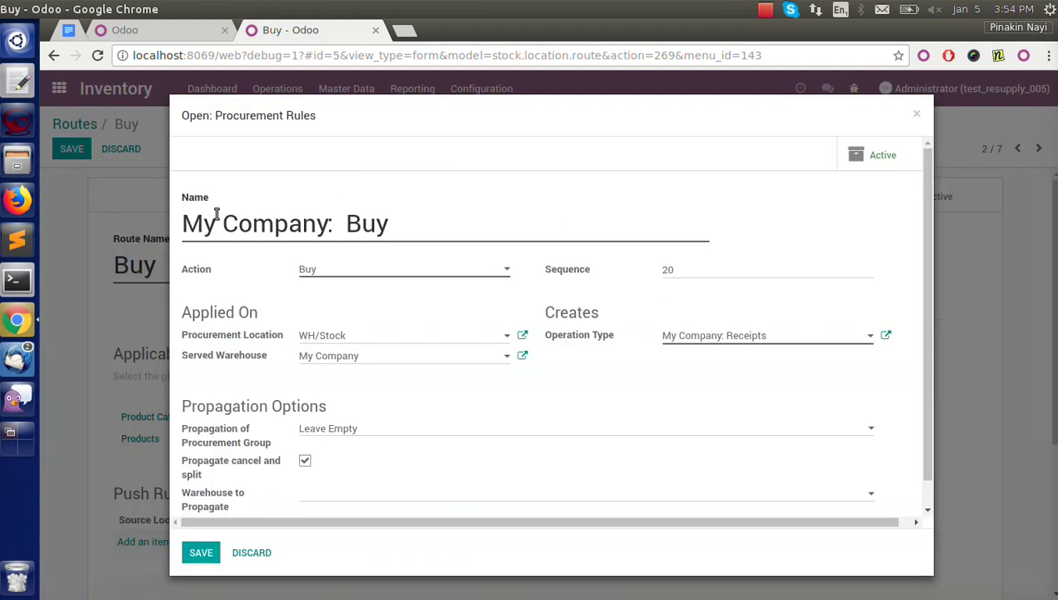
pyautogui.moveTo(205, 220); pyautogui.dragTo(377, 219)
# Set the rule's Propagation of Procurement Group to Propagate, and save the rule and the Buy route.
pyautogui.scroll(-1, 372, 388)
pyautogui.click(331, 401)
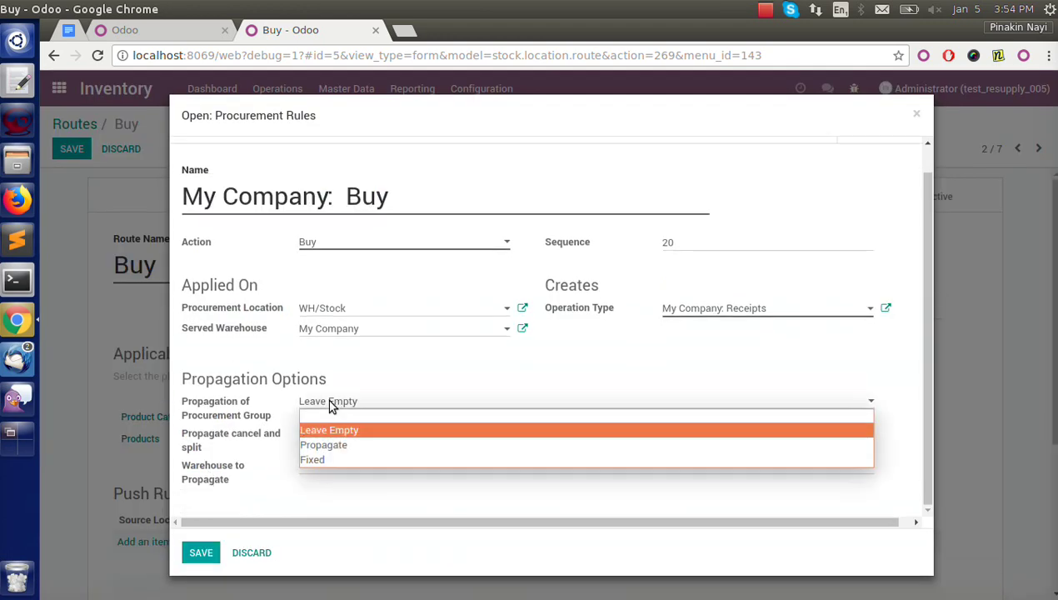
pyautogui.click(309, 445)
pyautogui.moveTo(186, 403); pyautogui.dragTo(276, 418)
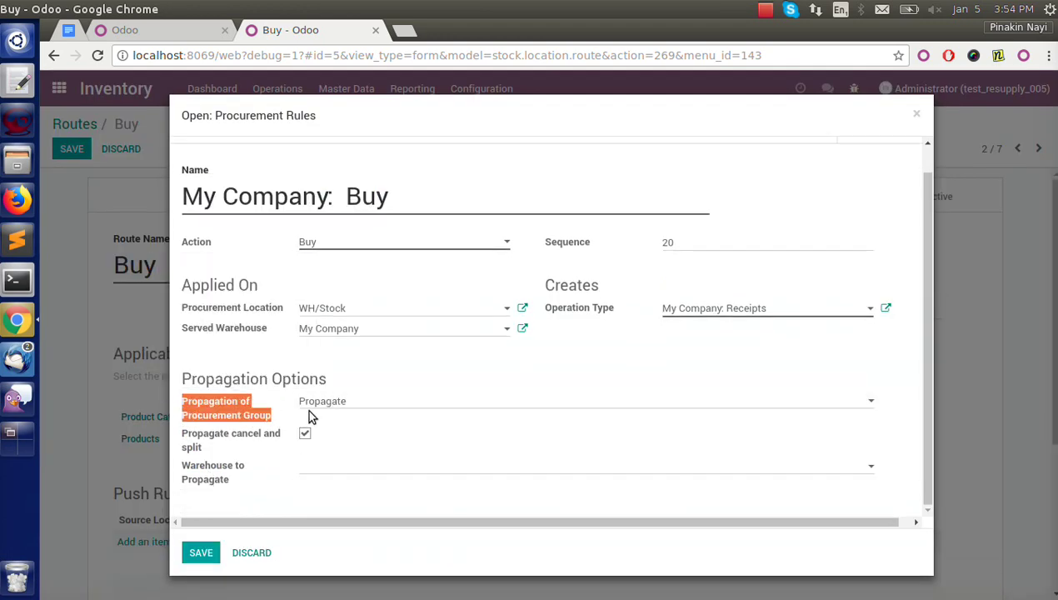
pyautogui.click(201, 552)
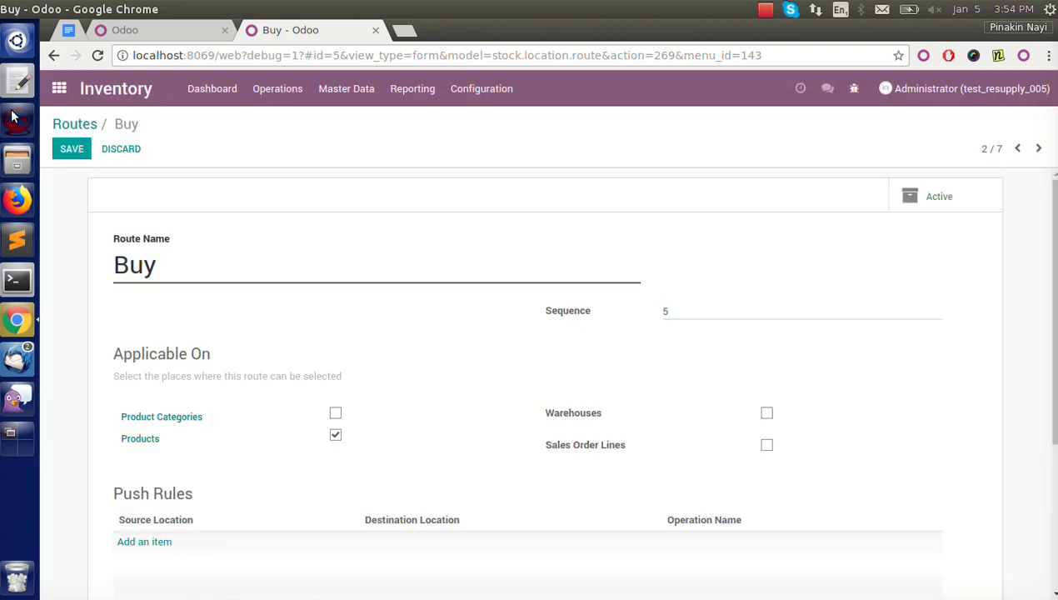
pyautogui.click(71, 148)
# Start a new quotation in the Sales app and create the customer for it by entering the customer's name.
pyautogui.click(59, 89)
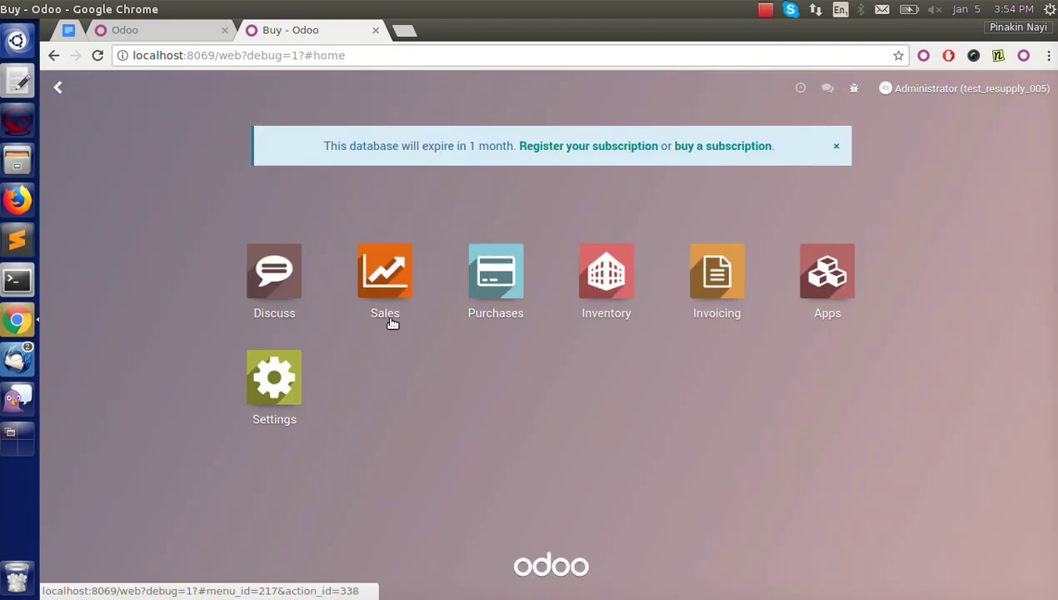
pyautogui.click(391, 323)
pyautogui.click(85, 154)
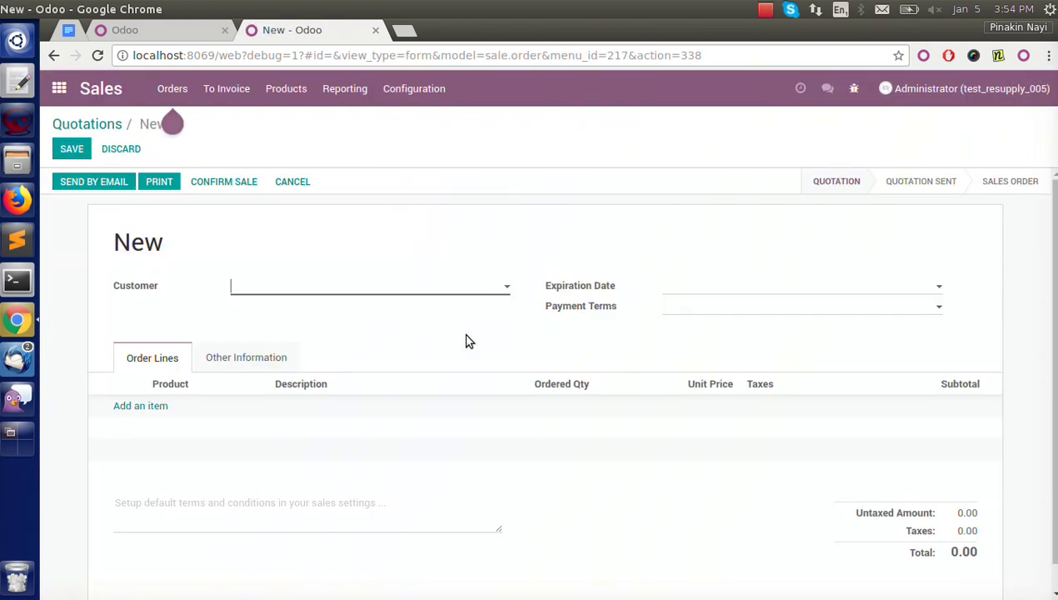
pyautogui.write('Ponak')
pyautogui.press('BackSpace')
pyautogui.press('BackSpace')
pyautogui.press('BackSpace')
pyautogui.press('BackSpace')
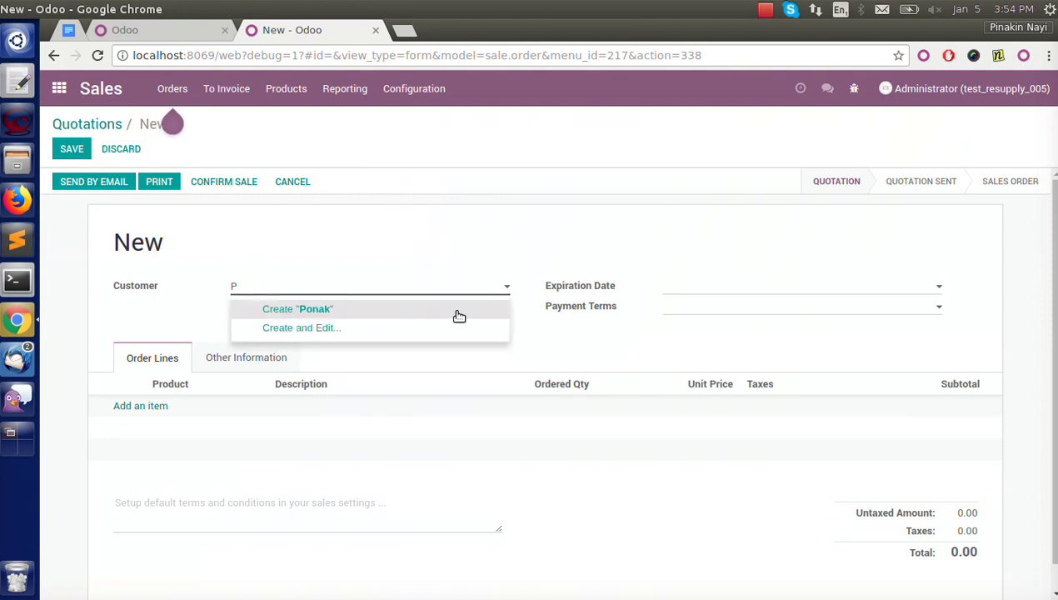
pyautogui.write('inakin')
pyautogui.click(457, 312)
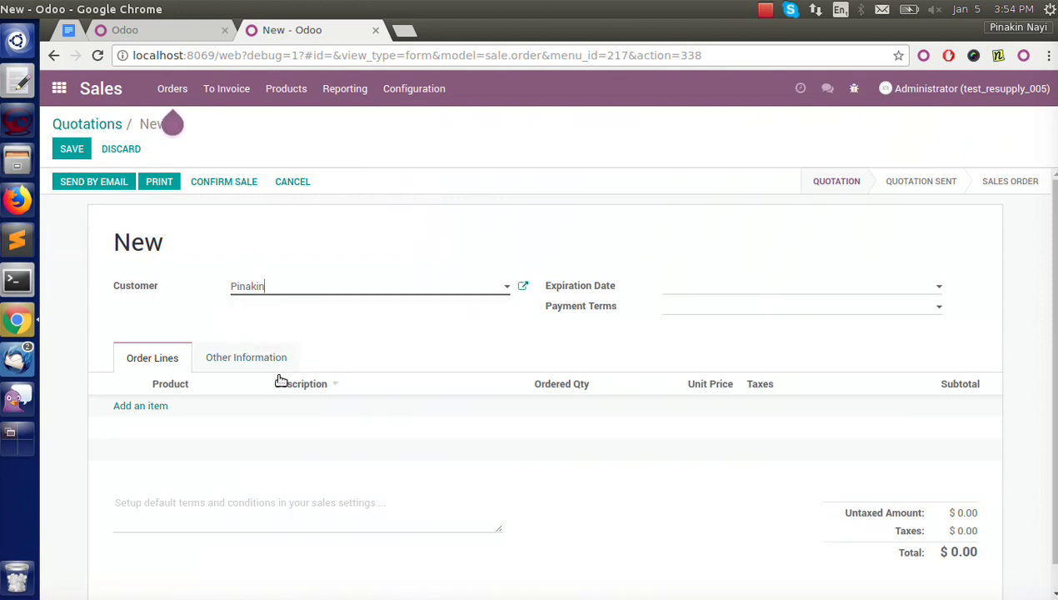
# Set the quotation's shipping warehouse to Child Warehouse.
pyautogui.click(252, 357)
pyautogui.click(272, 431)
pyautogui.click(277, 473)
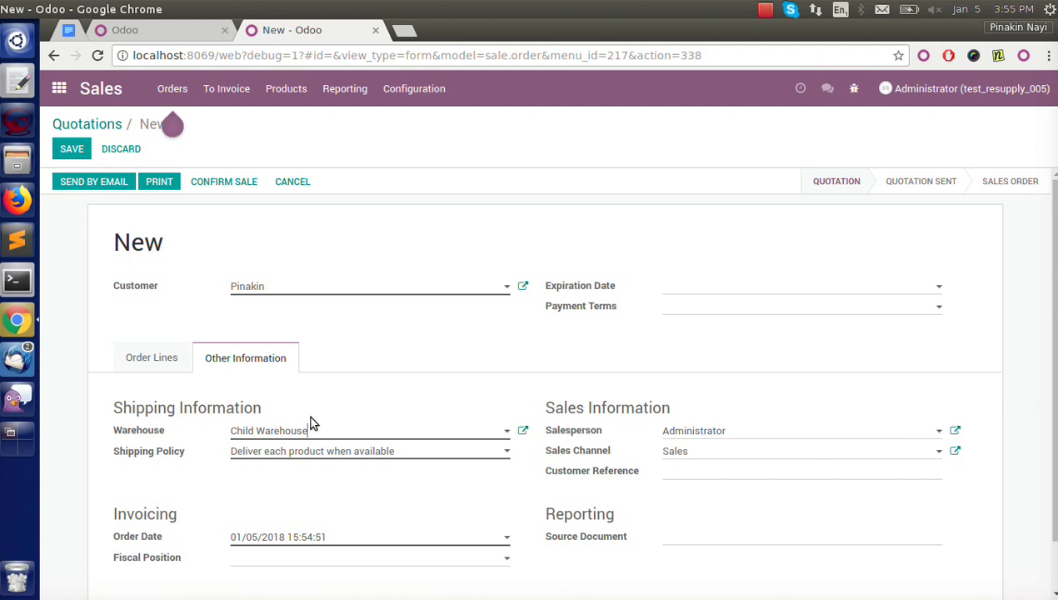
# Add an order line for the iPad Mini product with an ordered quantity of 10.
pyautogui.click(158, 357)
pyautogui.click(167, 409)
pyautogui.click(187, 407)
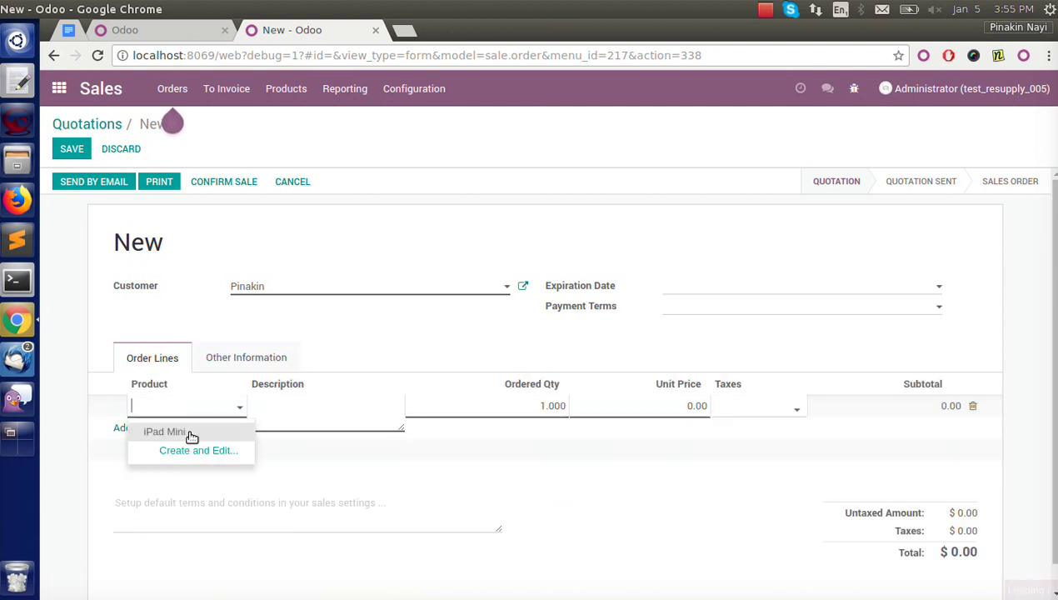
pyautogui.click(190, 435)
pyautogui.click(575, 405)
pyautogui.write('1')
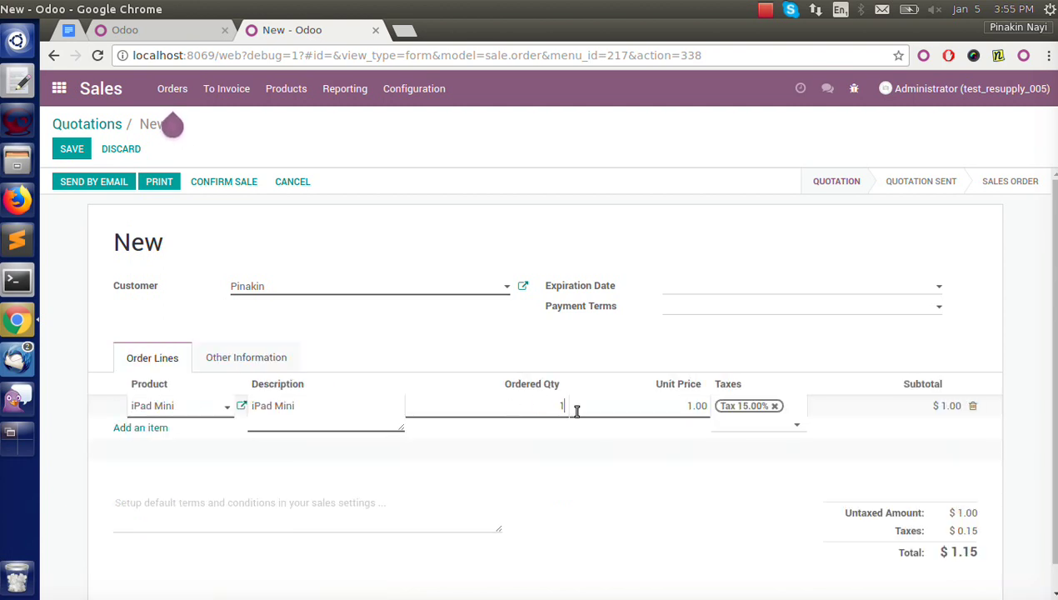
pyautogui.write('0')
# Set the order line's description to iPad and its unit price to 500, and save the quotation.
pyautogui.hotkey('shift', 'Tab')
pyautogui.write('17')
pyautogui.press('BackSpace')
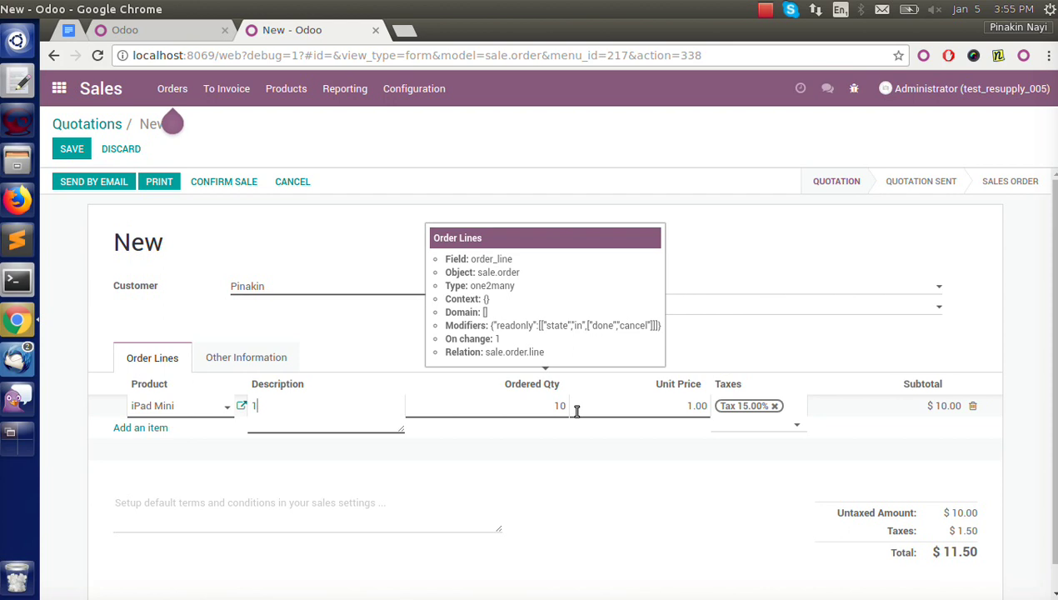
pyautogui.press('BackSpace')
pyautogui.write('iPad')
pyautogui.click(637, 404)
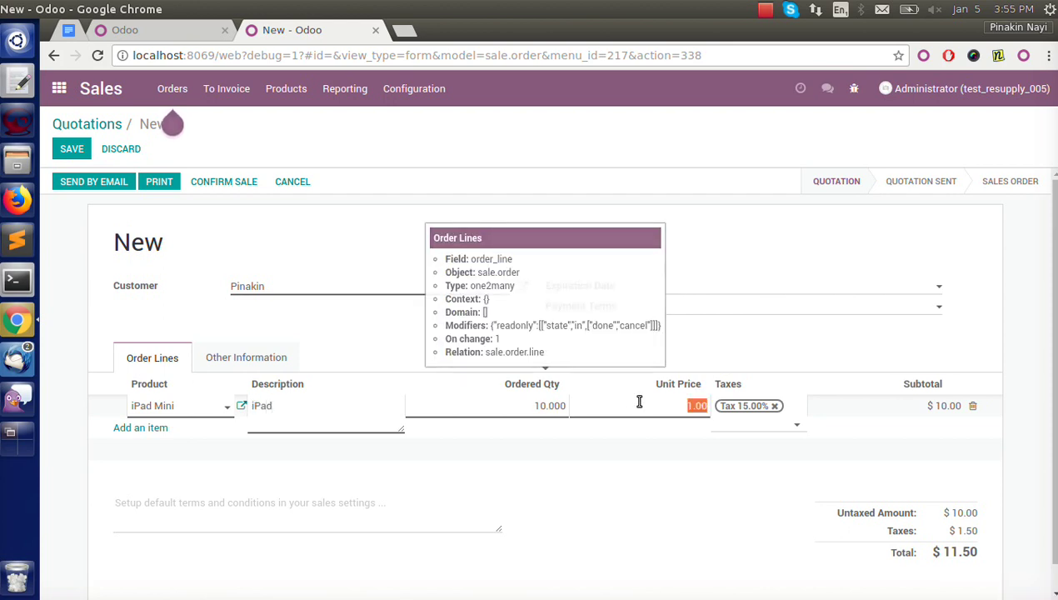
pyautogui.write('500')
pyautogui.click(71, 148)
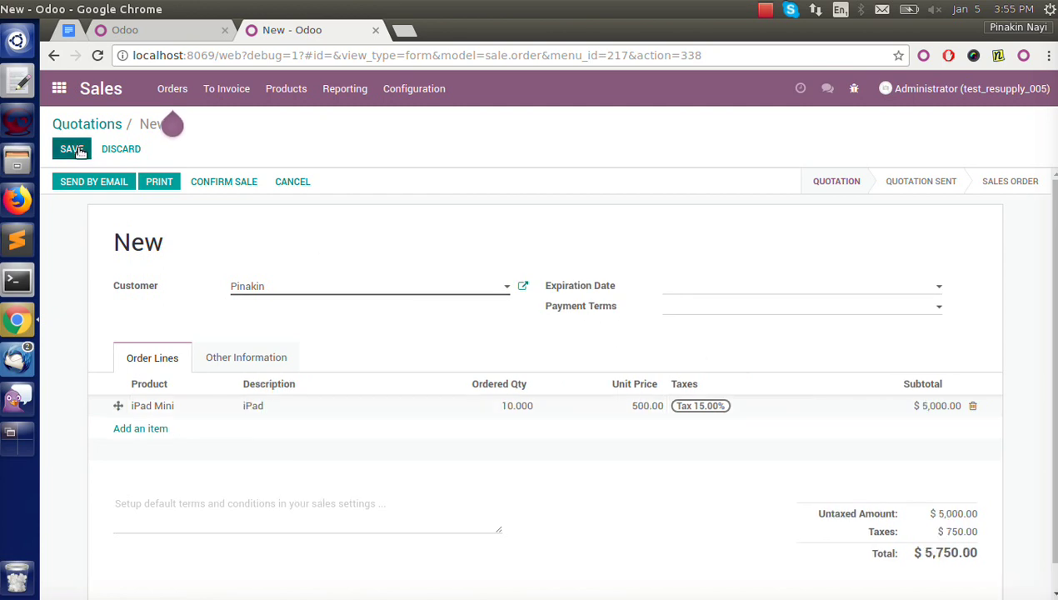
# Confirm the sale, and open its delivery orders with all listed stock operations selected.
pyautogui.click(249, 187)
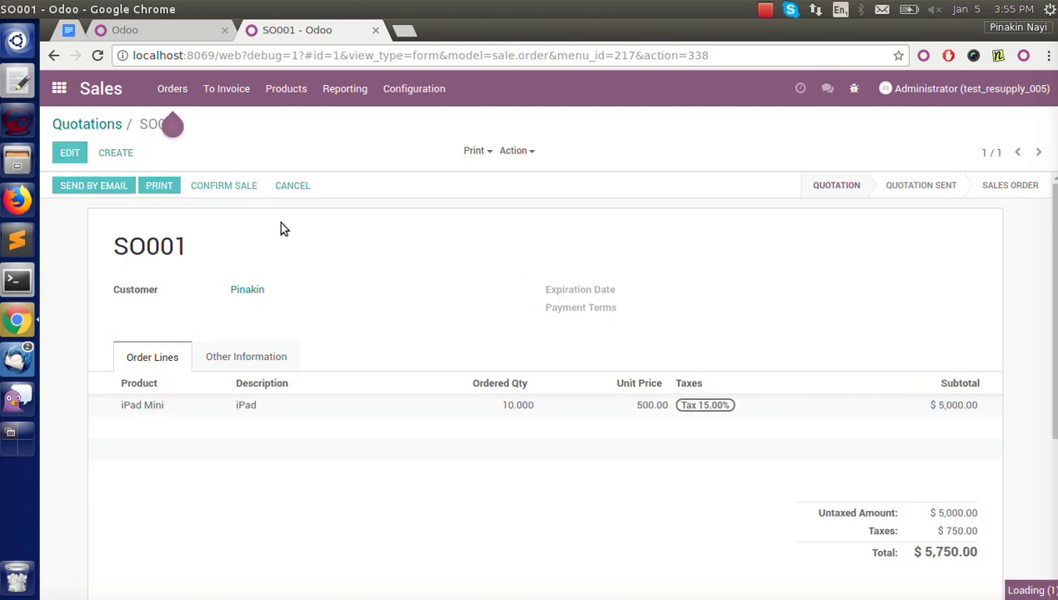
pyautogui.click(941, 236)
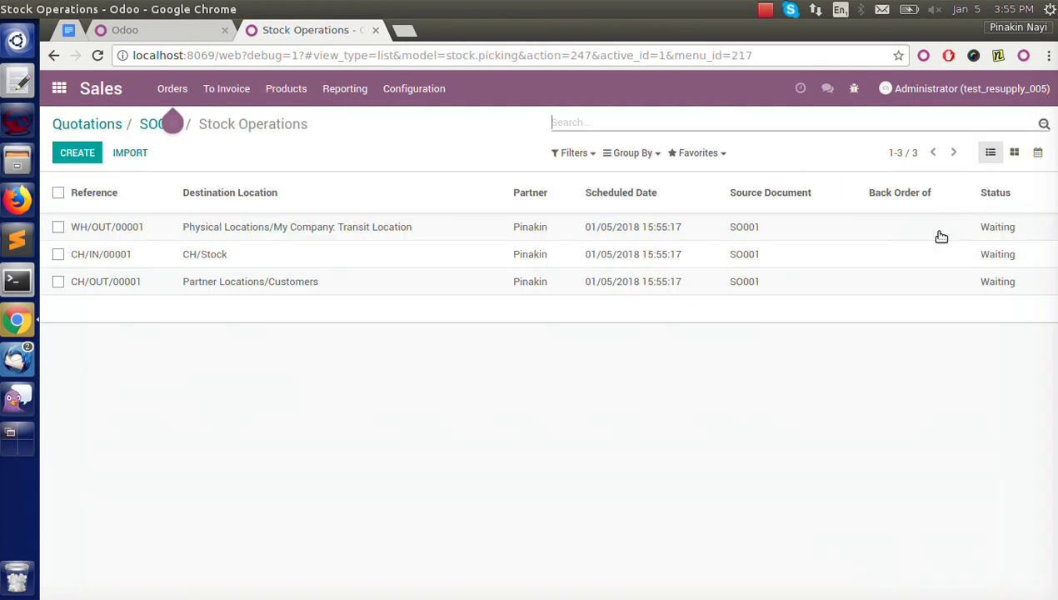
pyautogui.click(57, 193)
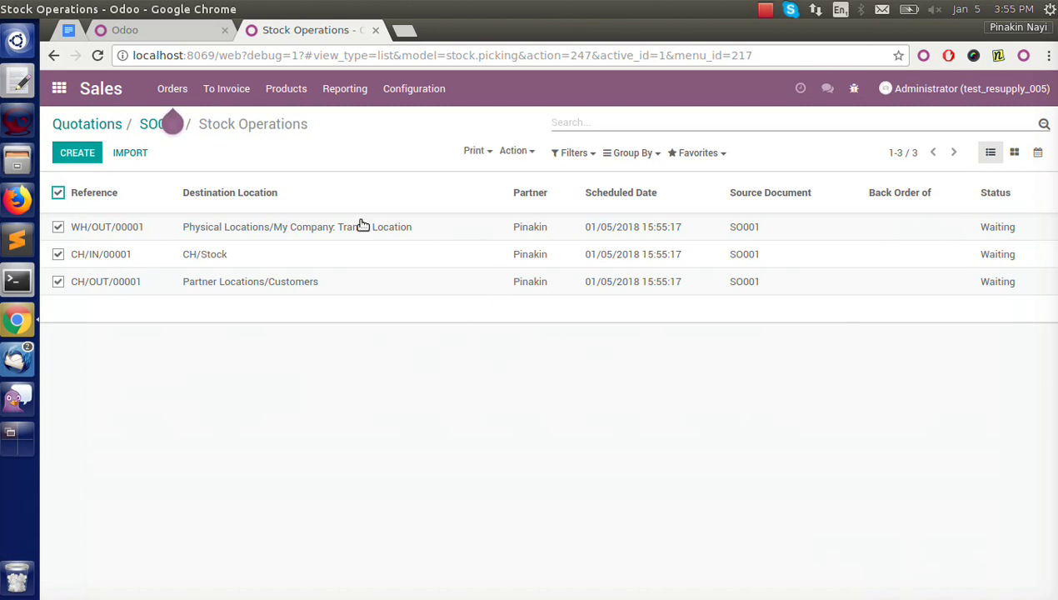
# Open the purchase request for quotation generated for SO001, and check its vendor and iPad Mini quantity.
pyautogui.click(59, 87)
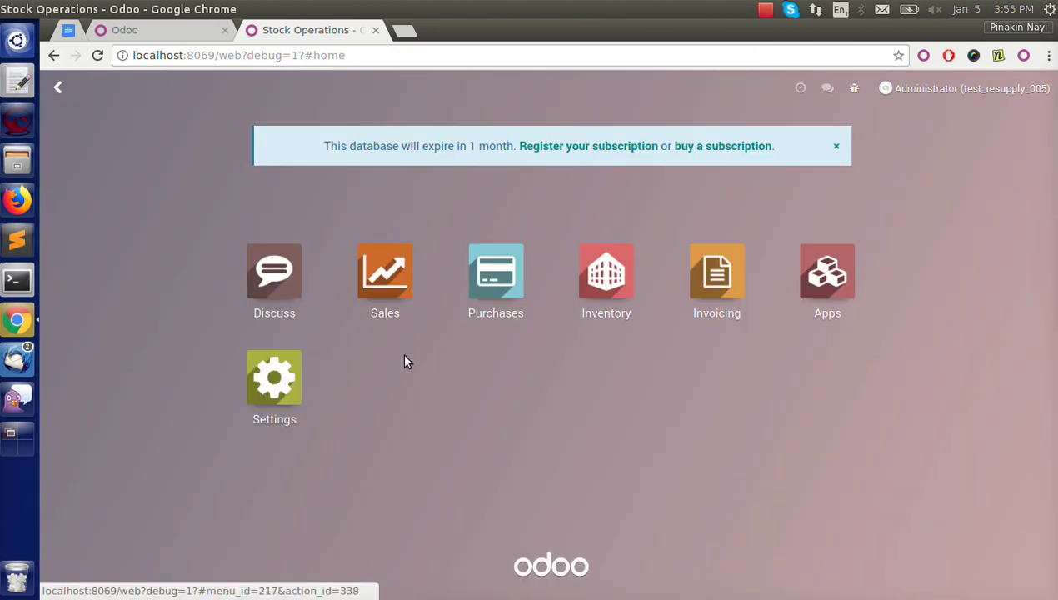
pyautogui.click(495, 307)
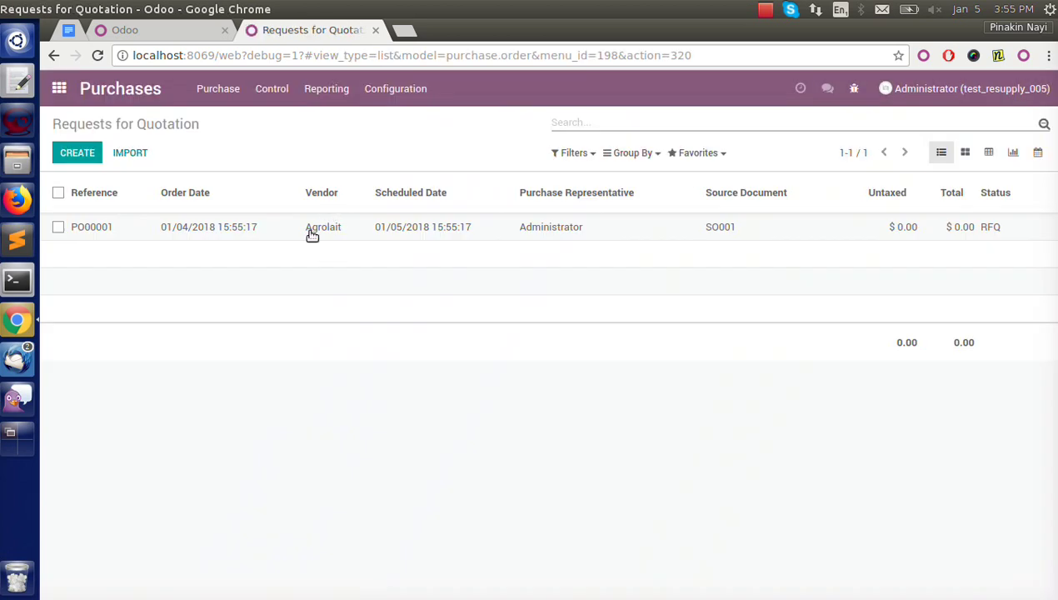
pyautogui.click(307, 234)
pyautogui.moveTo(226, 300); pyautogui.dragTo(330, 305)
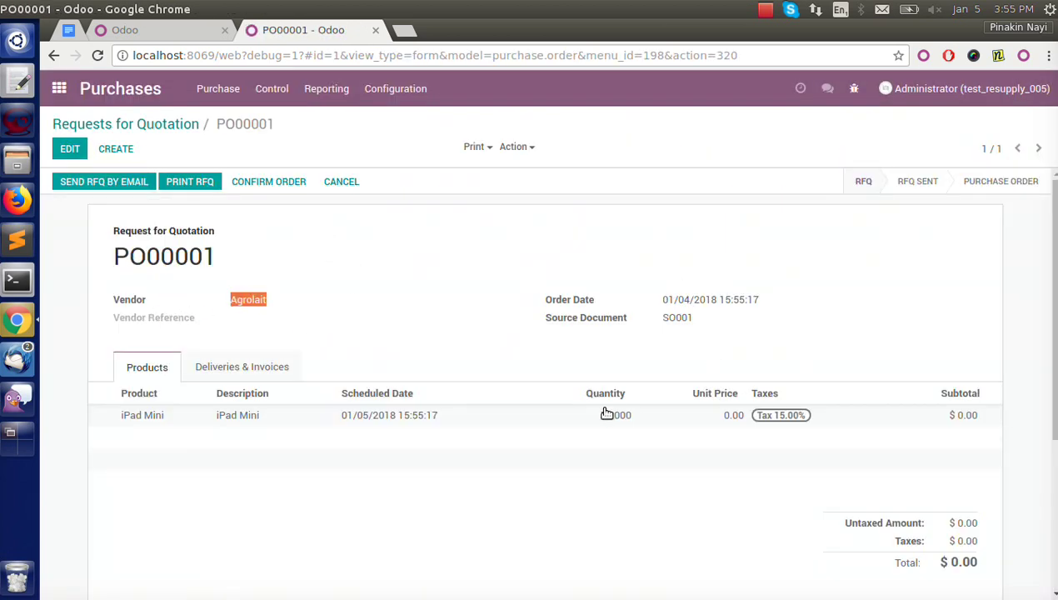
pyautogui.moveTo(623, 464)
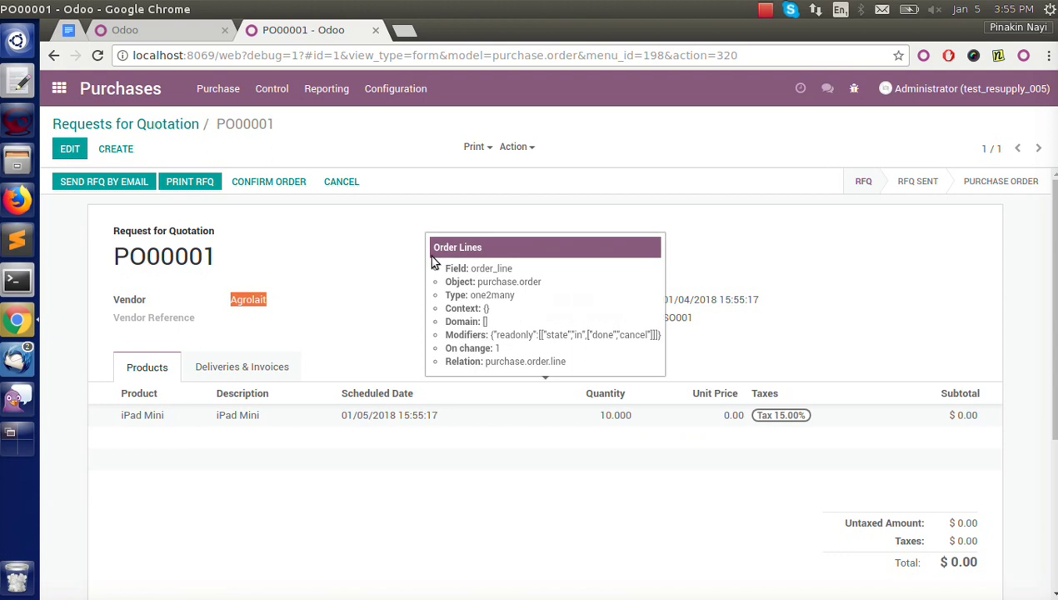
pyautogui.click(422, 226)
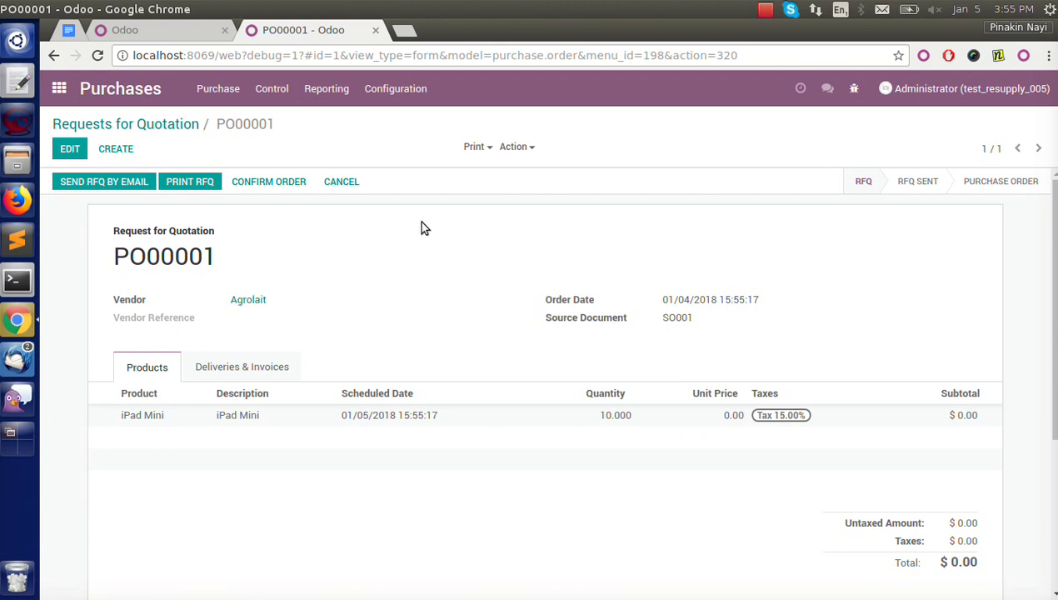
# Create a new sales quotation and select the same customer as on SO001.
pyautogui.click(57, 93)
pyautogui.click(382, 272)
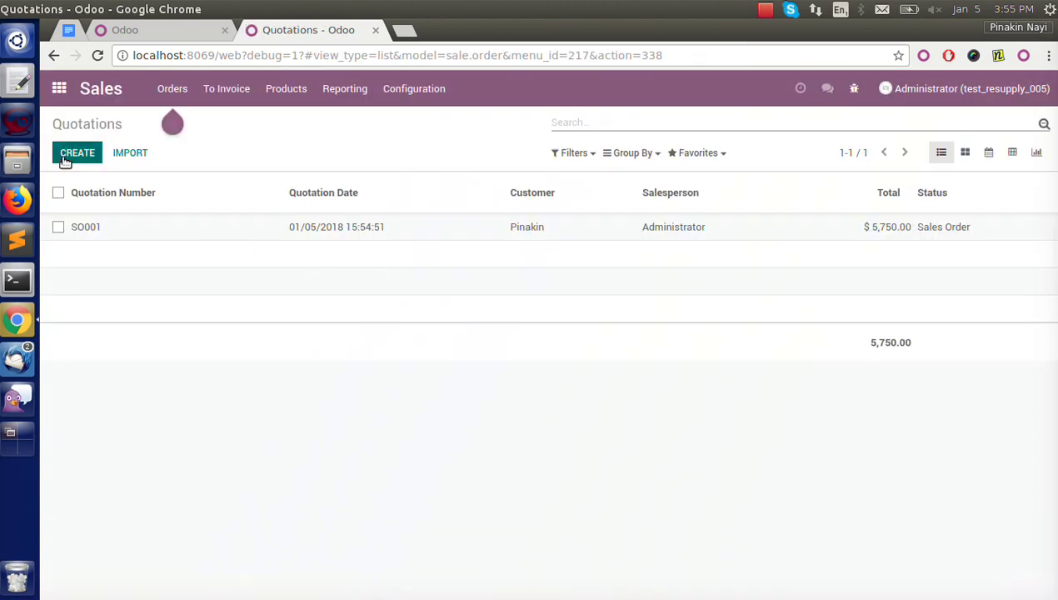
pyautogui.click(67, 155)
pyautogui.click(307, 286)
pyautogui.click(310, 307)
# Set the new quotation's shipping warehouse to Child Warehouse.
pyautogui.click(250, 358)
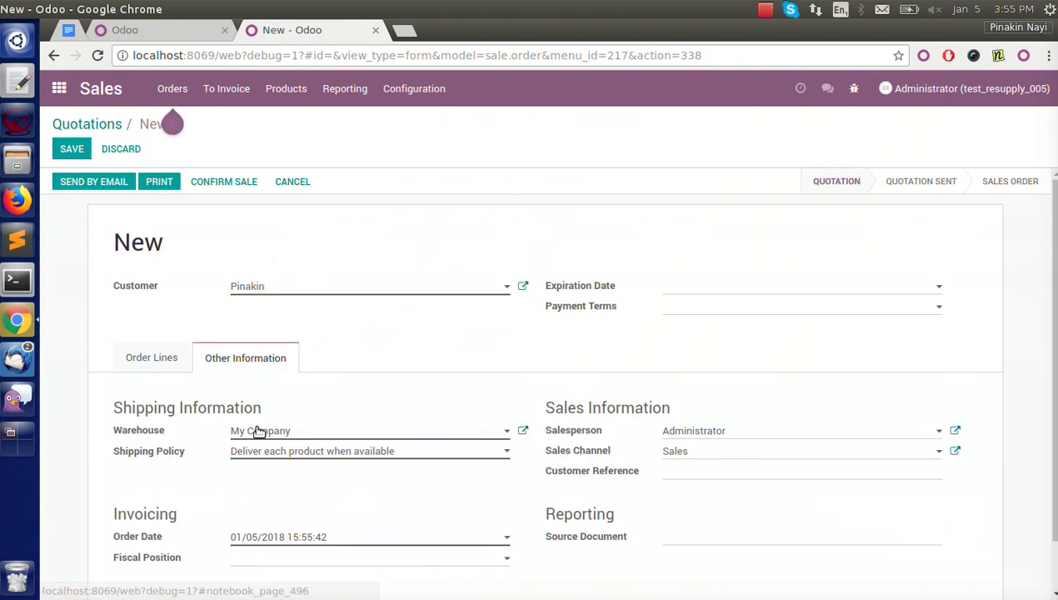
pyautogui.click(259, 431)
pyautogui.click(268, 472)
# Add an iPad Mini order line with quantity 5 and unit price 500, and save and confirm the sale.
pyautogui.click(158, 360)
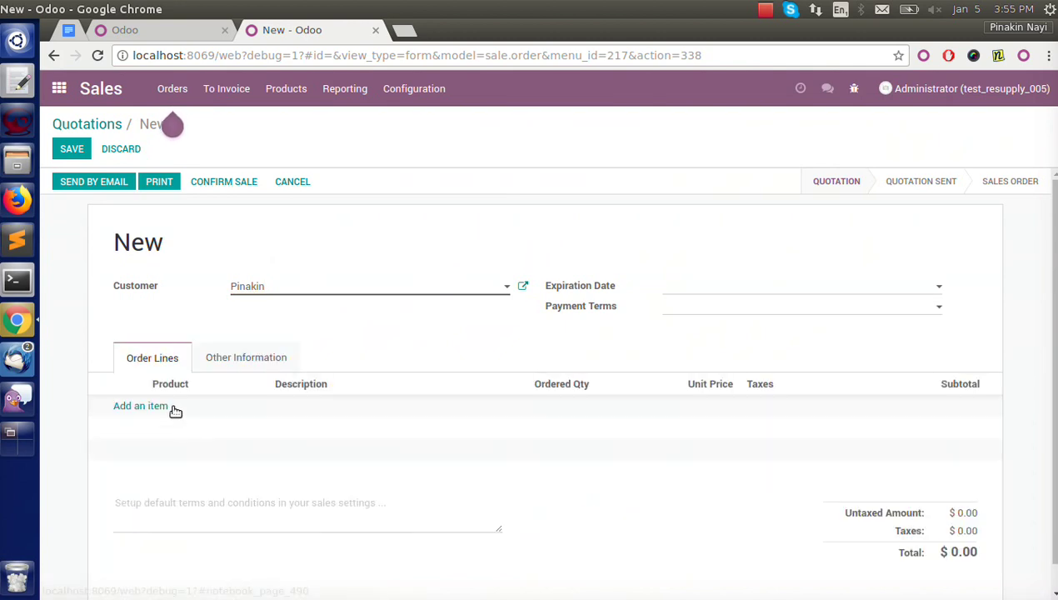
pyautogui.click(175, 409)
pyautogui.click(170, 405)
pyautogui.click(509, 409)
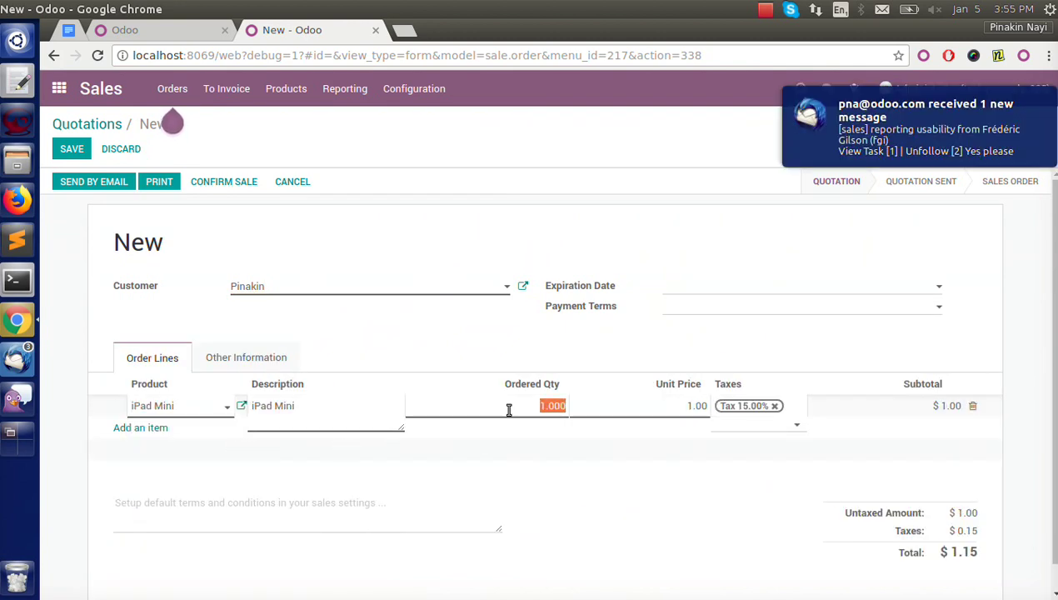
pyautogui.write('5')
pyautogui.click(647, 408)
pyautogui.write('500')
pyautogui.click(664, 347)
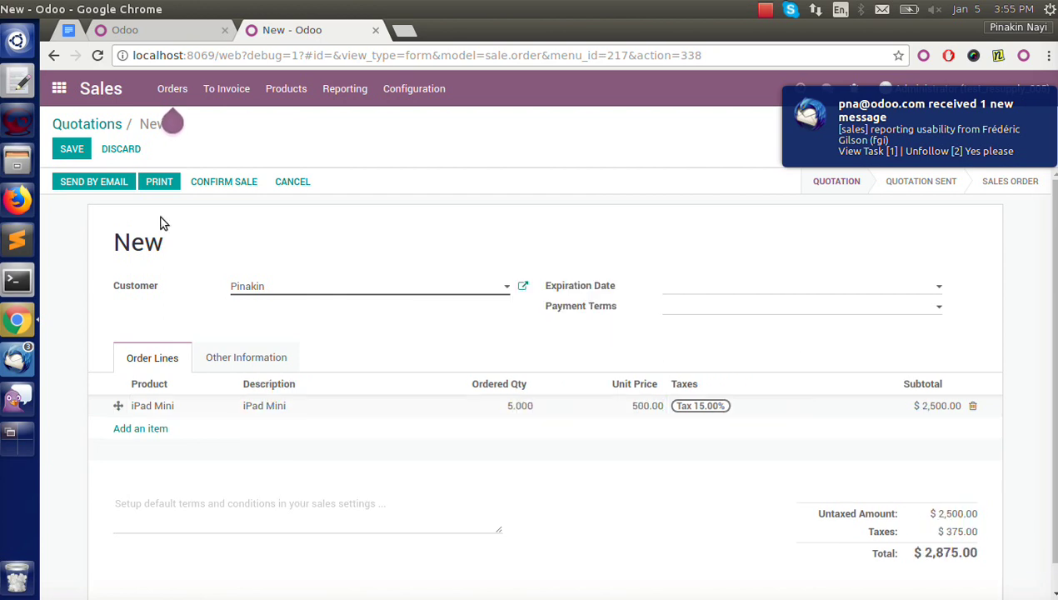
pyautogui.click(70, 149)
pyautogui.click(225, 187)
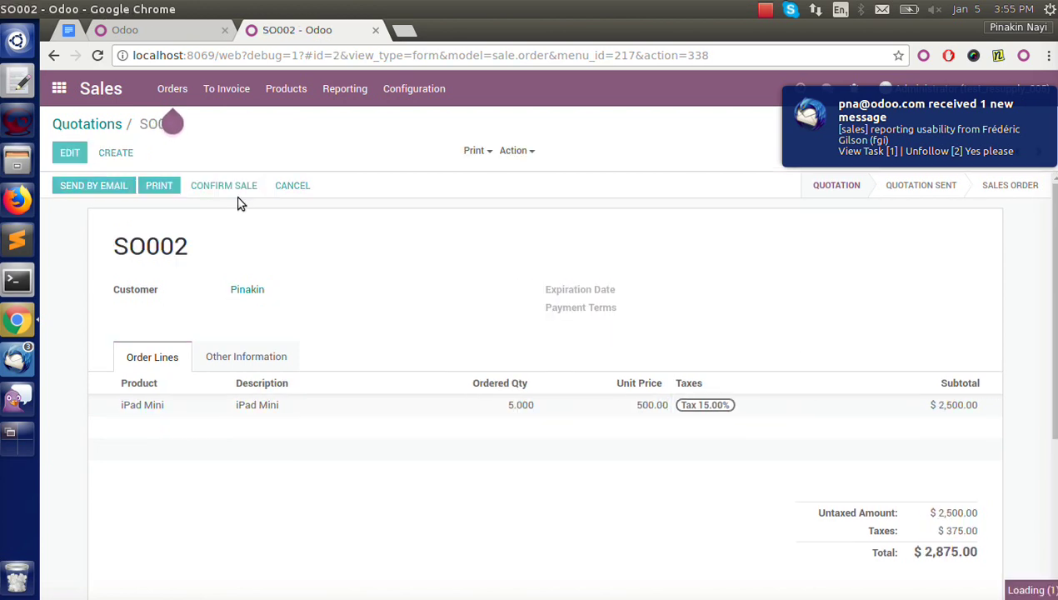
# Open the purchase request for quotation generated for SO002, check its order line, and return to the list of requests.
pyautogui.click(59, 89)
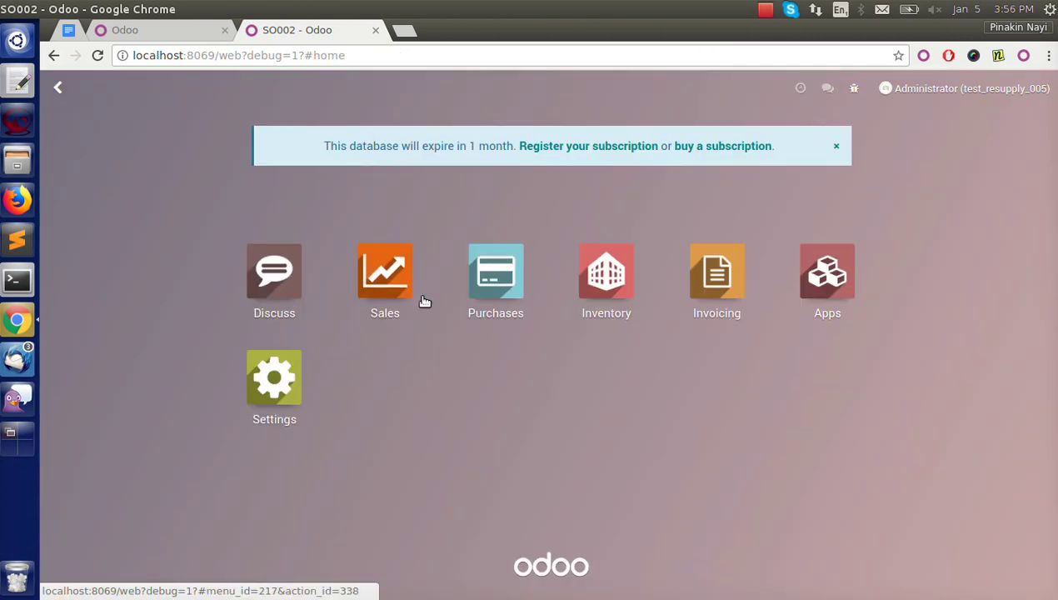
pyautogui.click(483, 277)
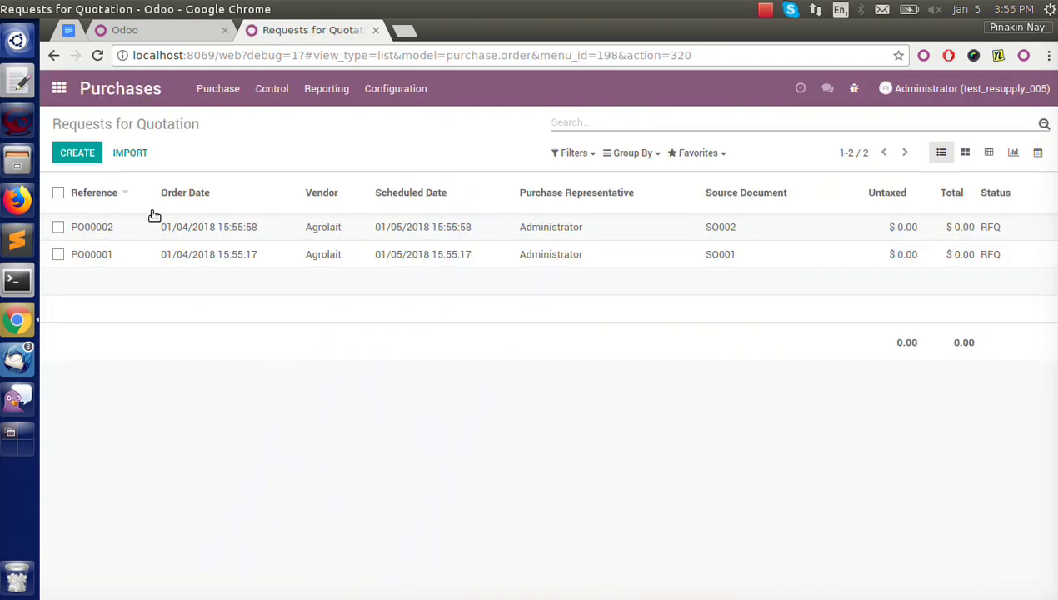
pyautogui.click(505, 225)
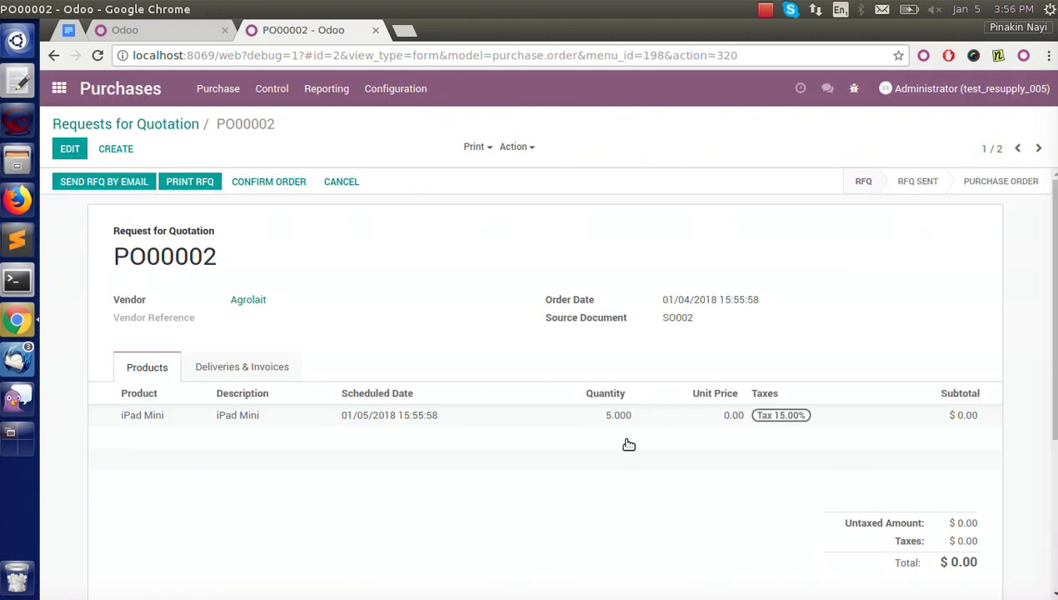
pyautogui.click(71, 124)
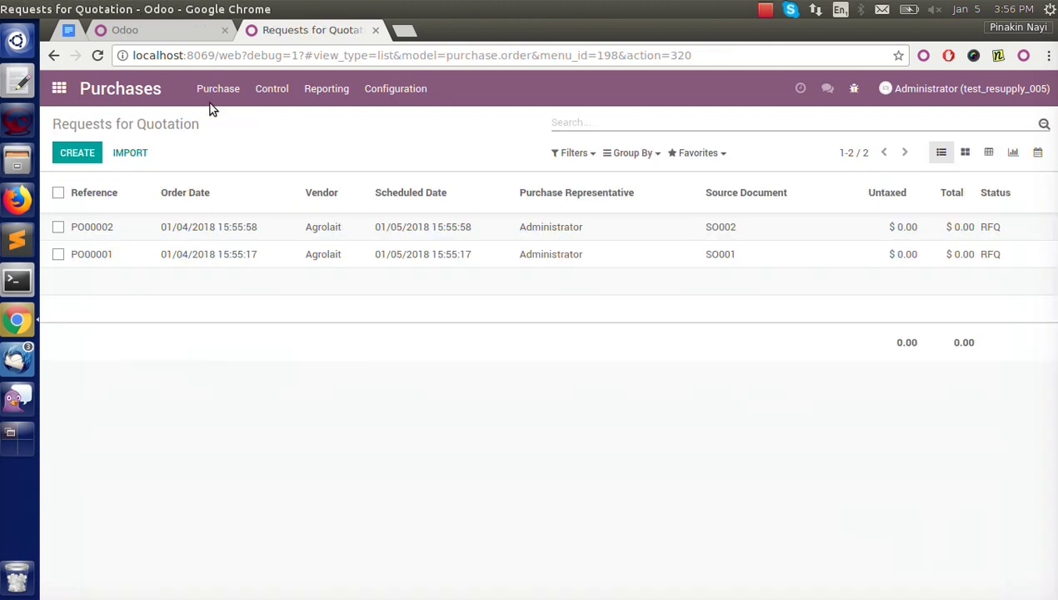